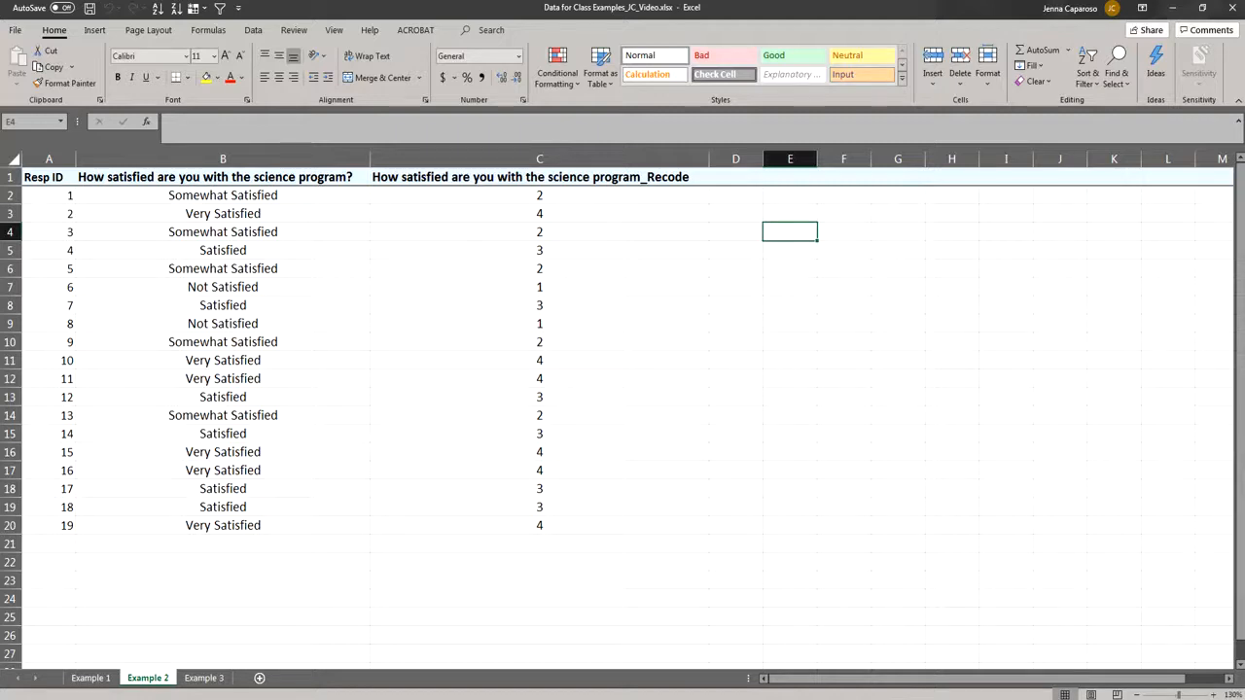
# - Examine the Resp ID column, the individual respondent rows and the text answers on the Example 2 sheet
pyautogui.click(66, 158)
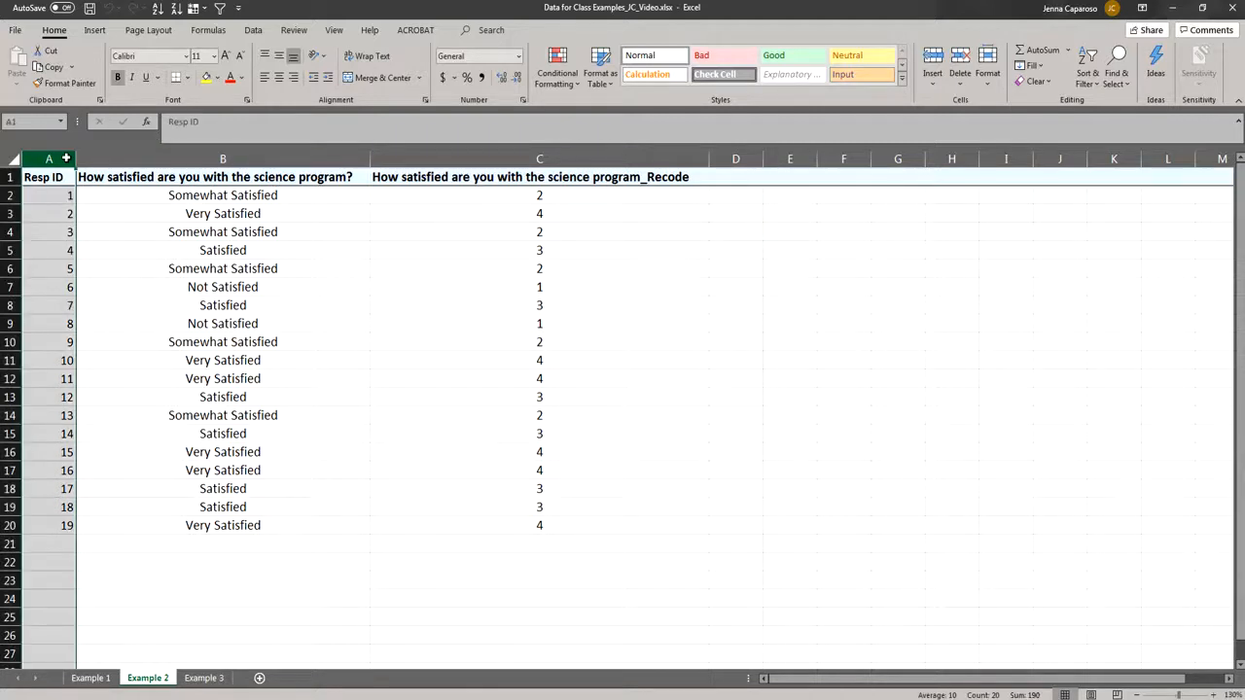
pyautogui.click(66, 193)
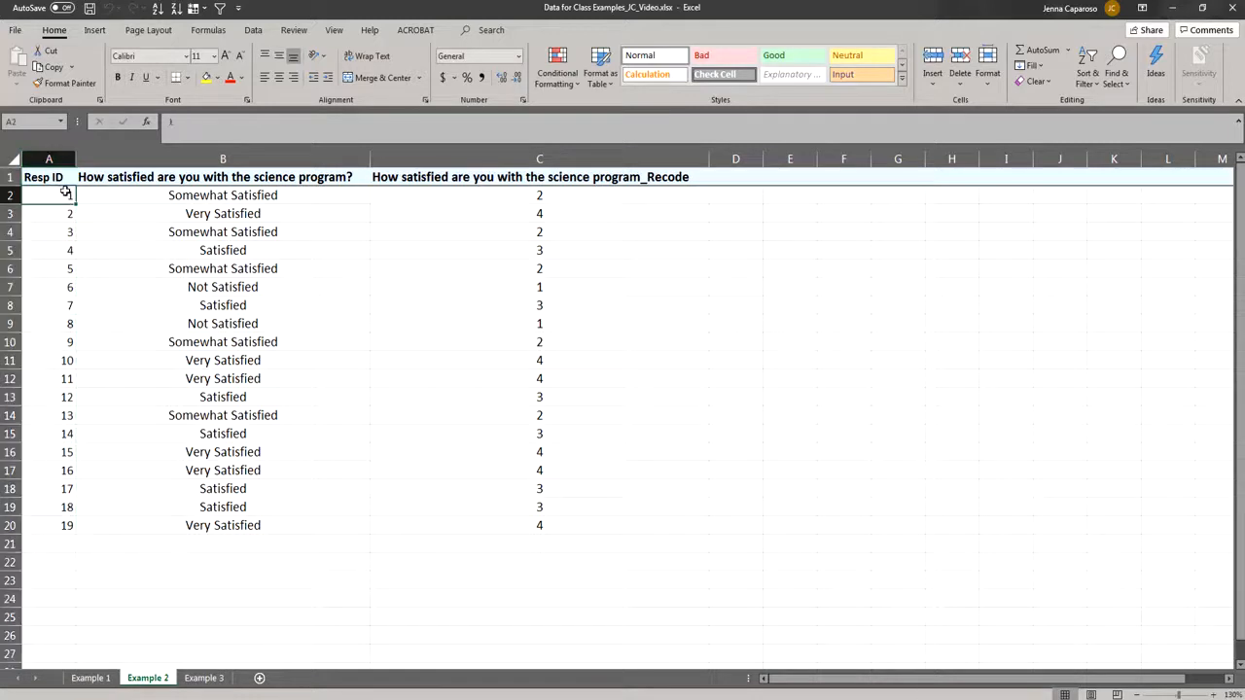
pyautogui.click(14, 195)
pyautogui.click(10, 215)
pyautogui.click(10, 233)
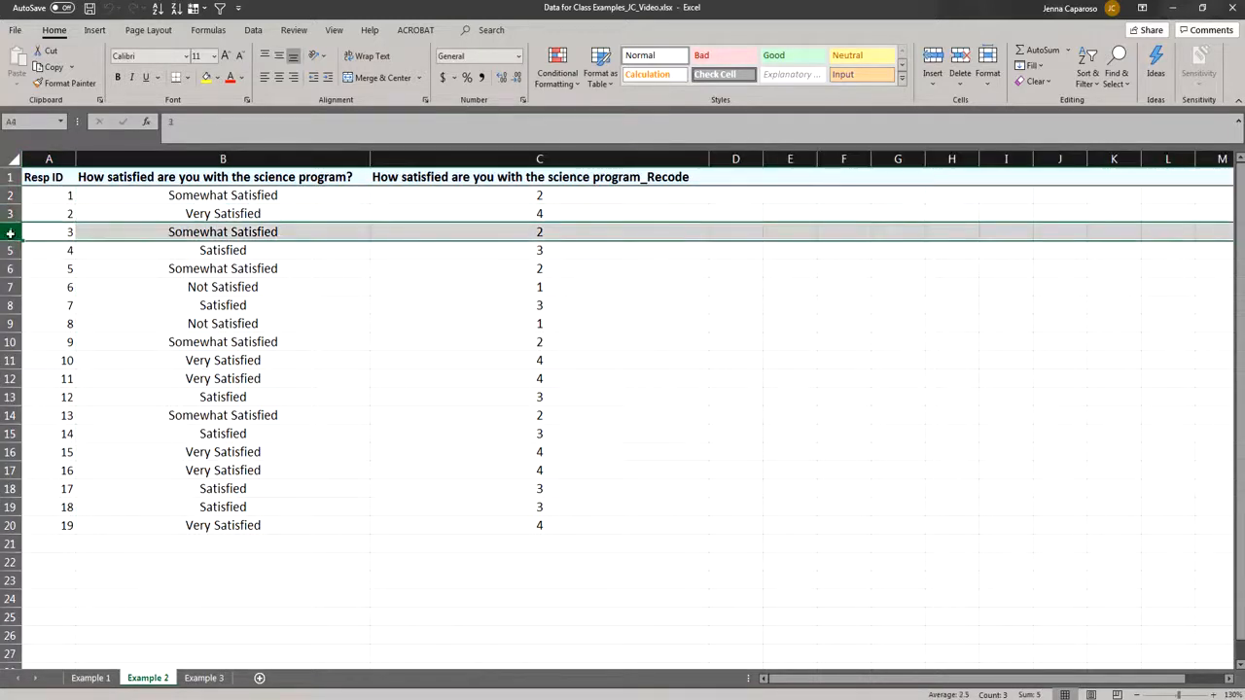
pyautogui.click(10, 250)
pyautogui.click(190, 155)
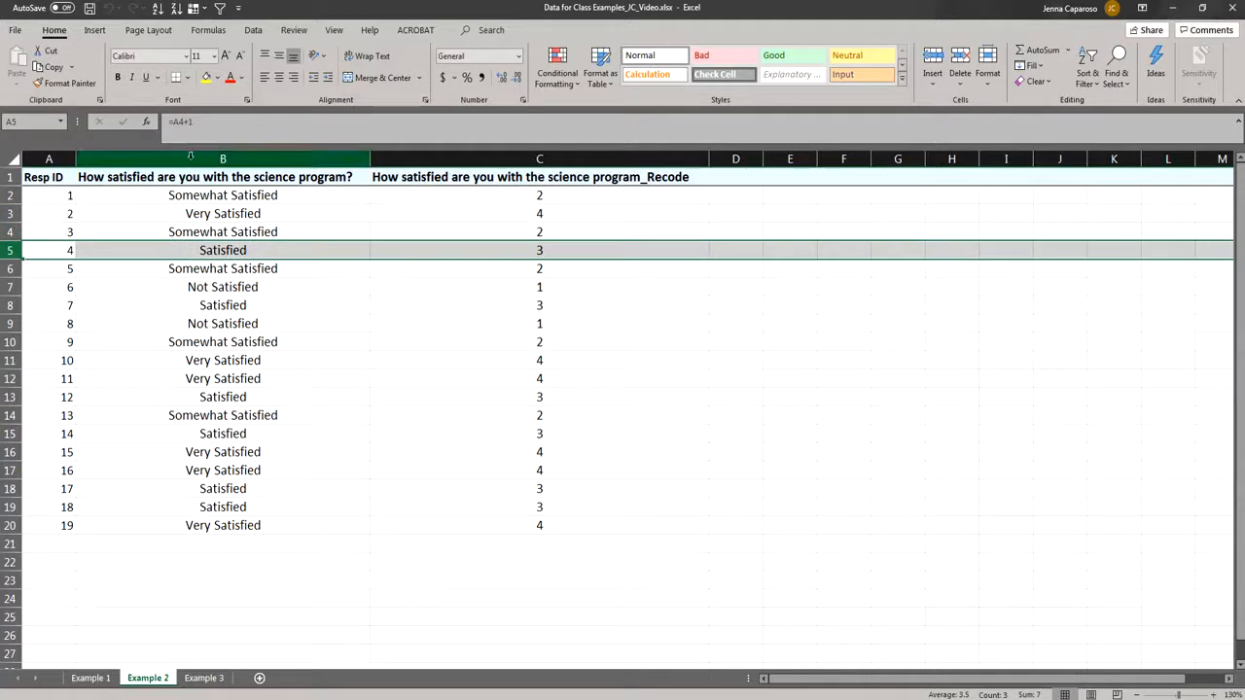
pyautogui.click(255, 192)
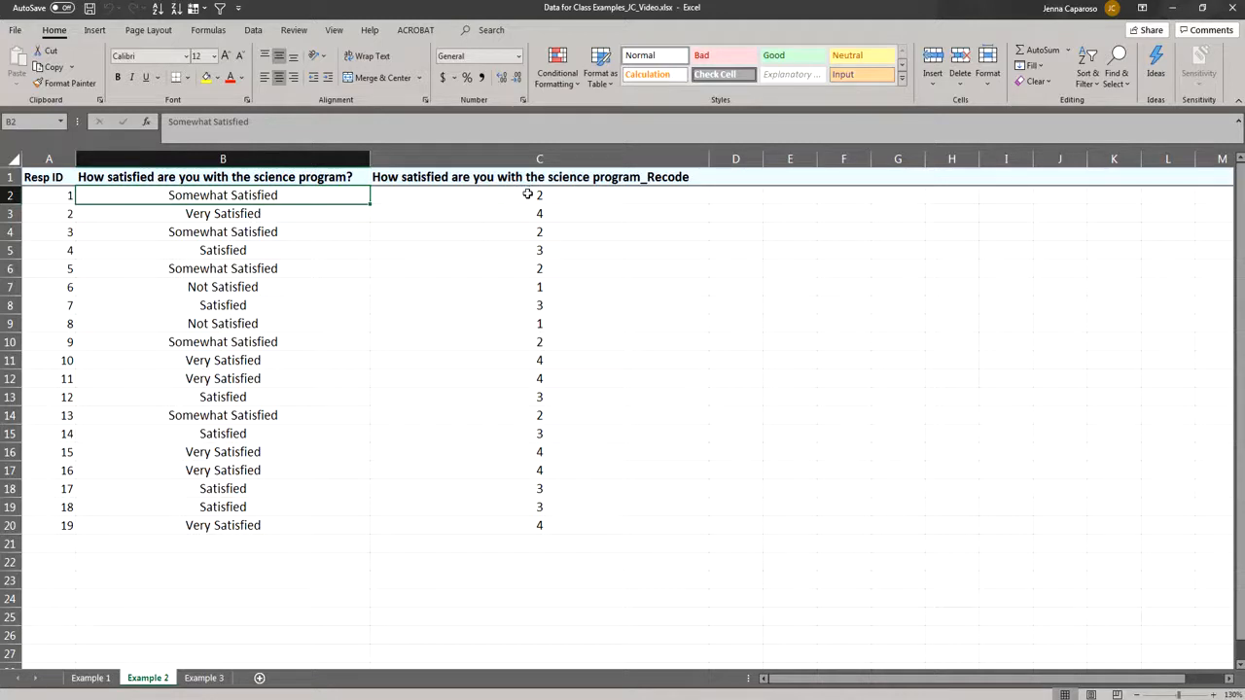
# - Compare the text satisfaction answers in column B with their numeric recodes in column C
pyautogui.click(527, 160)
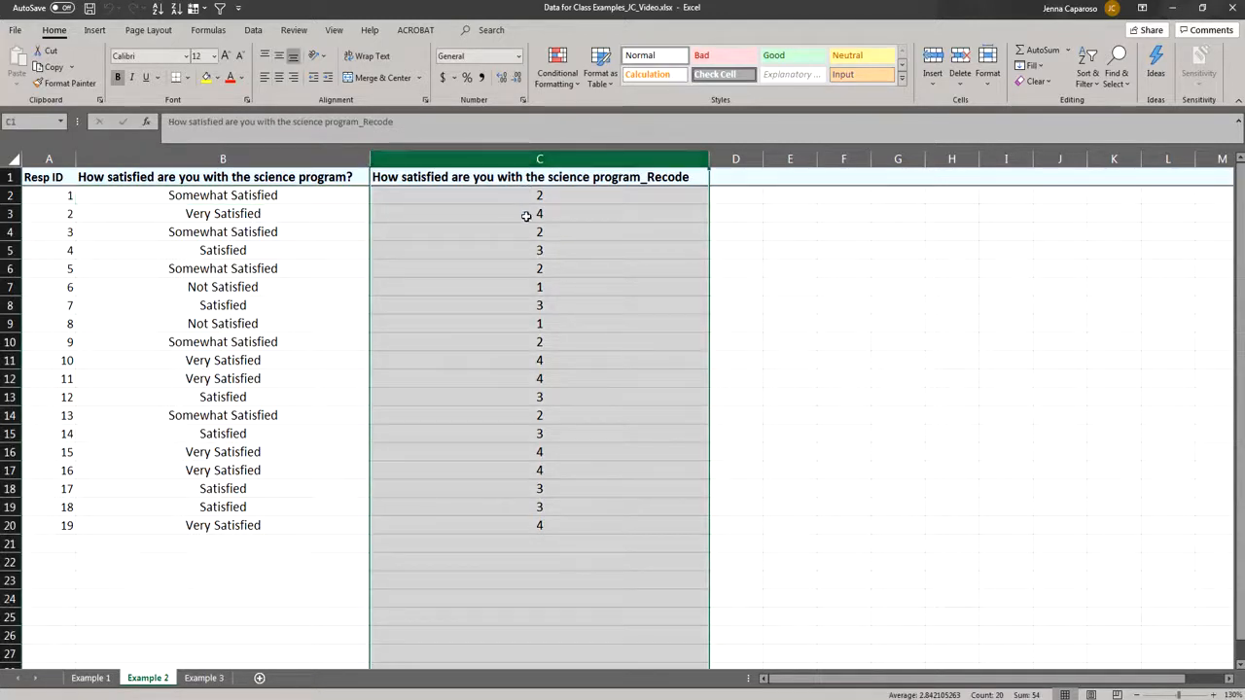
pyautogui.click(313, 223)
pyautogui.click(489, 218)
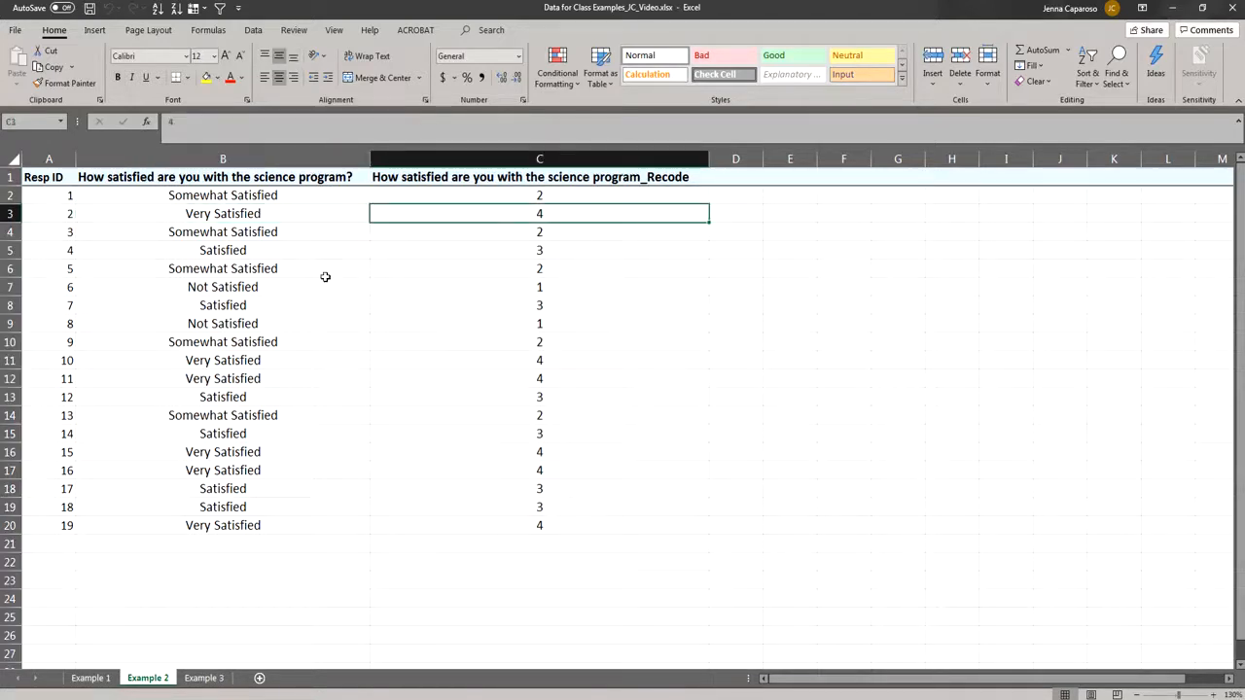
pyautogui.click(362, 285)
pyautogui.click(505, 288)
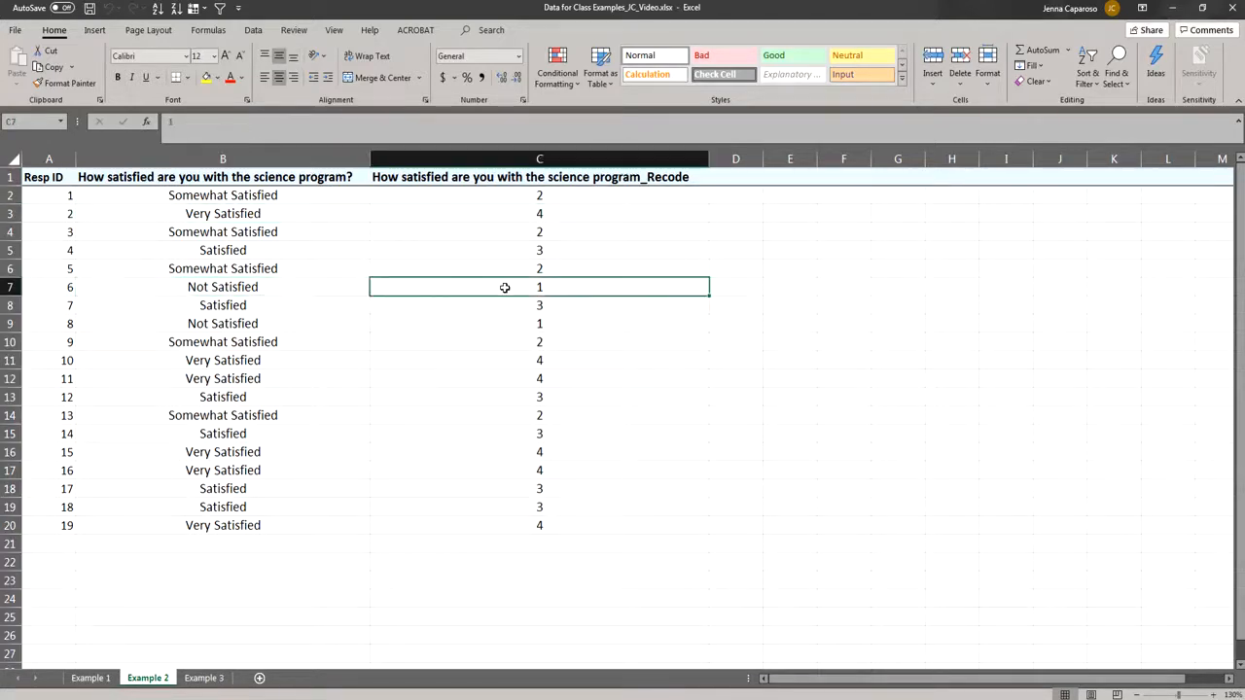
pyautogui.click(521, 172)
pyautogui.click(521, 163)
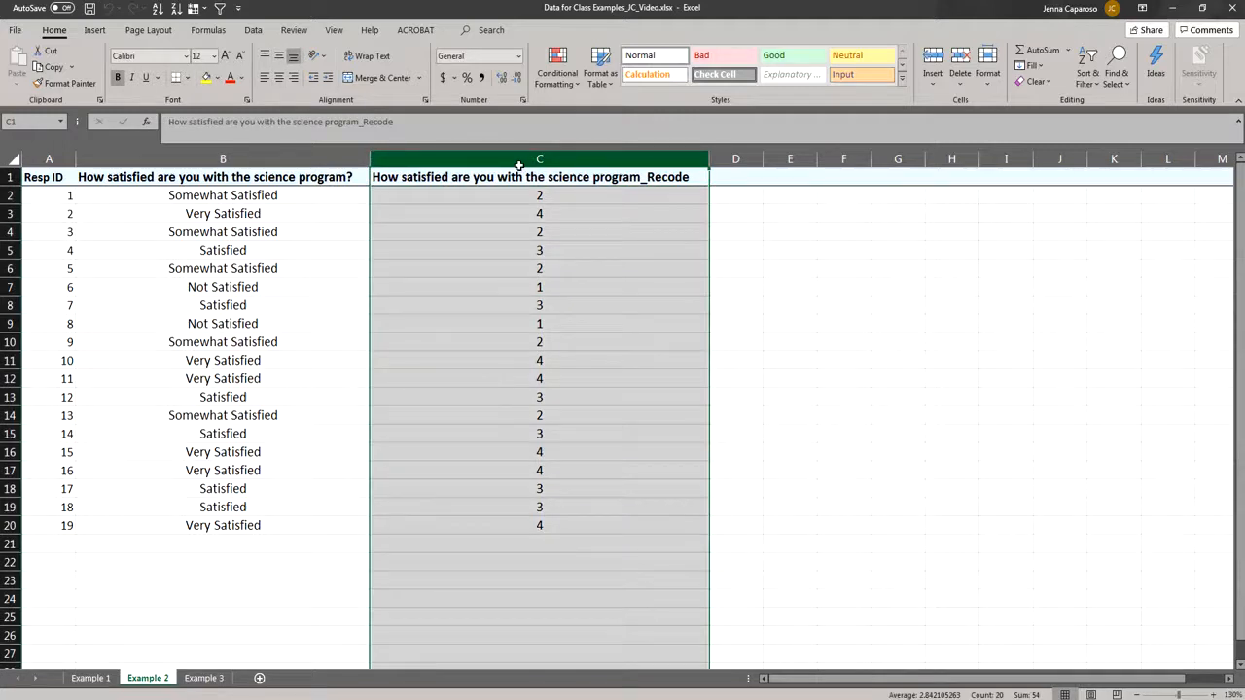
pyautogui.click(316, 161)
pyautogui.click(423, 163)
pyautogui.click(775, 216)
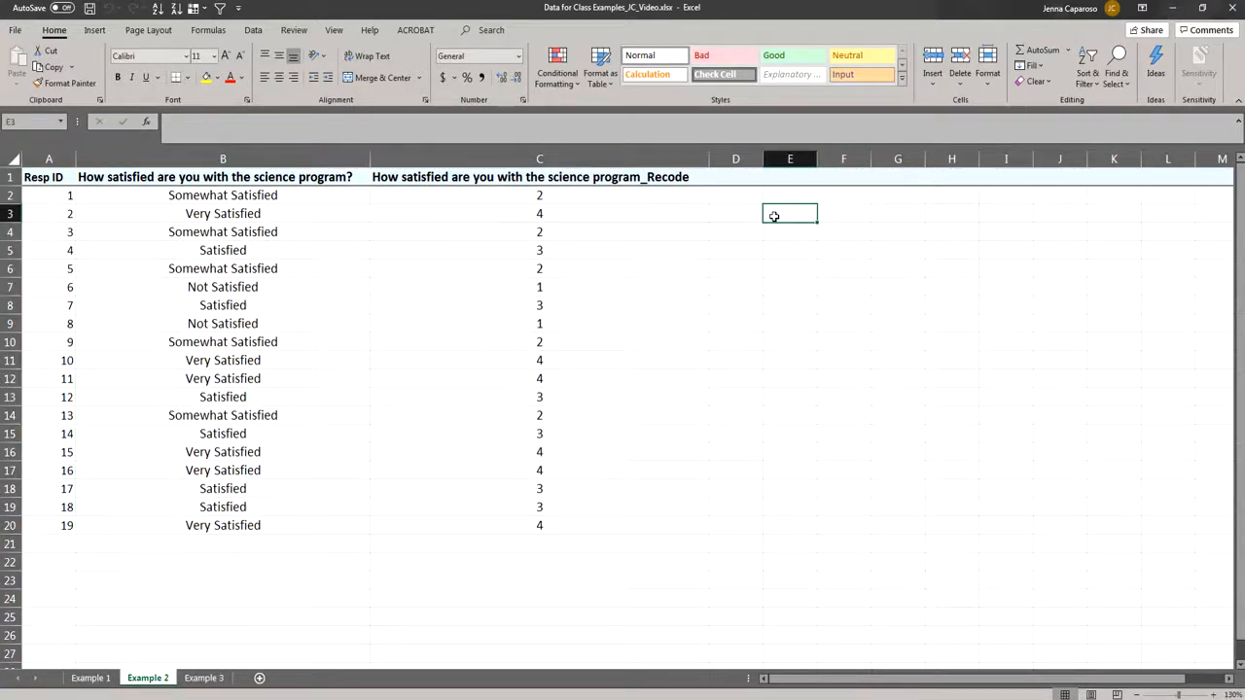
pyautogui.click(610, 161)
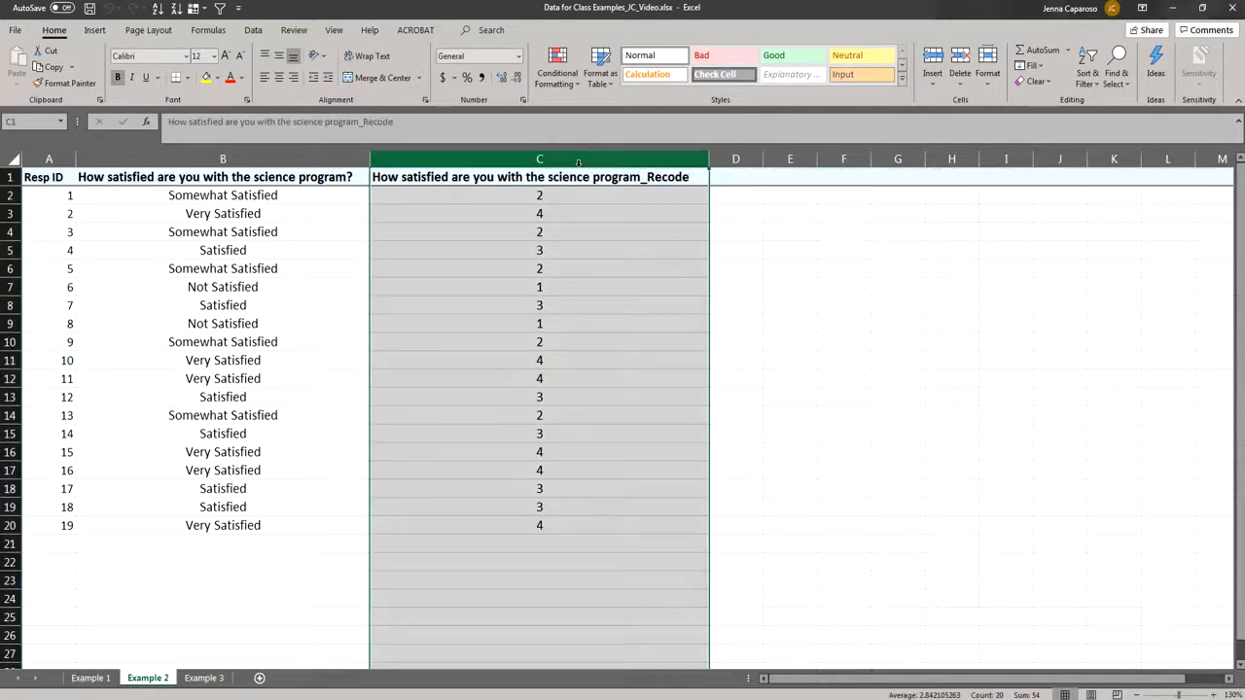
pyautogui.click(738, 213)
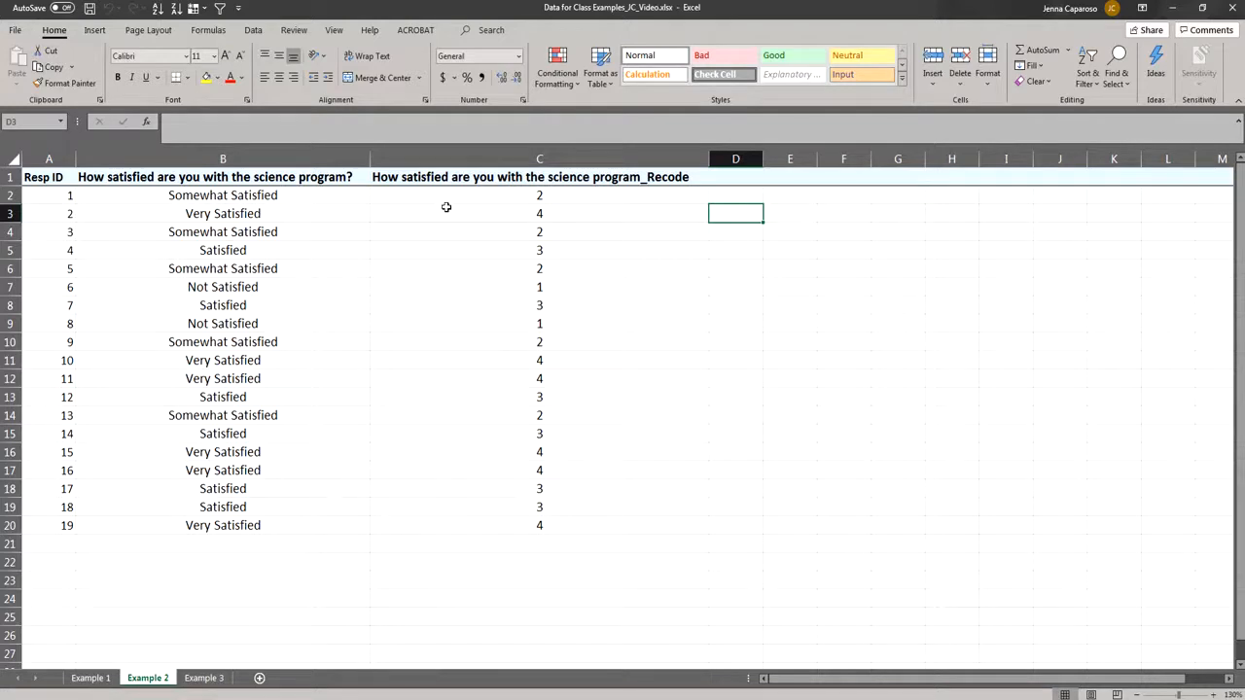
pyautogui.click(266, 153)
pyautogui.click(260, 153)
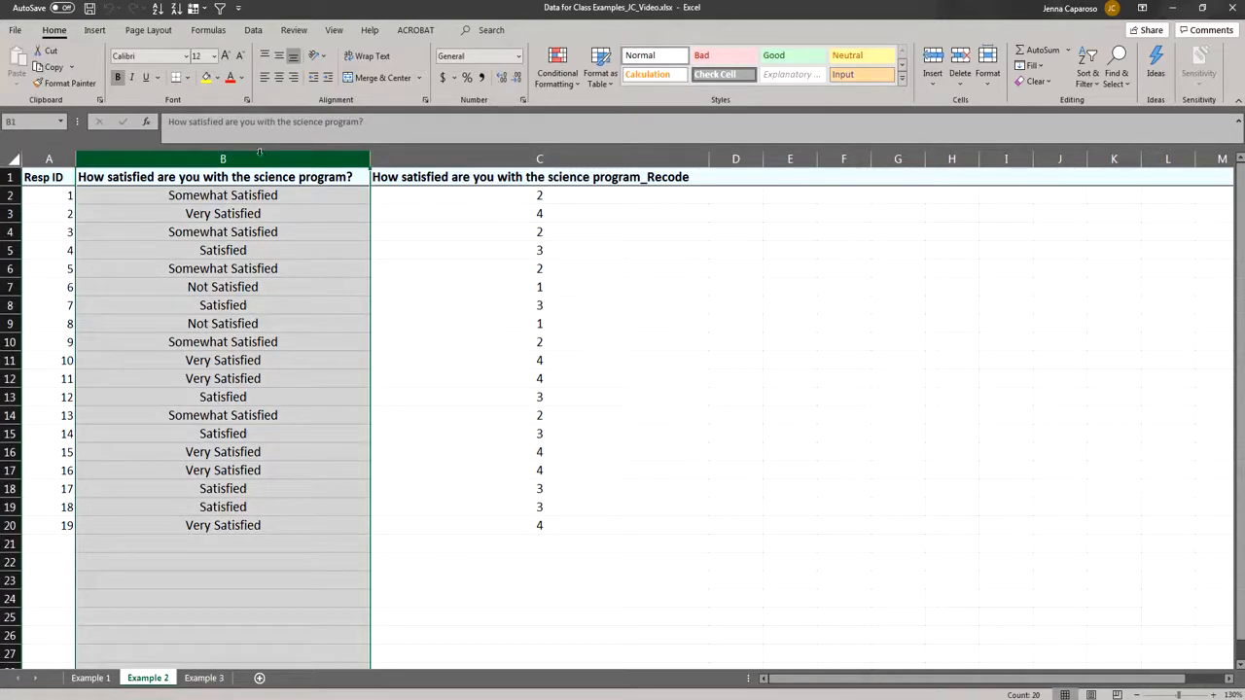
pyautogui.click(919, 282)
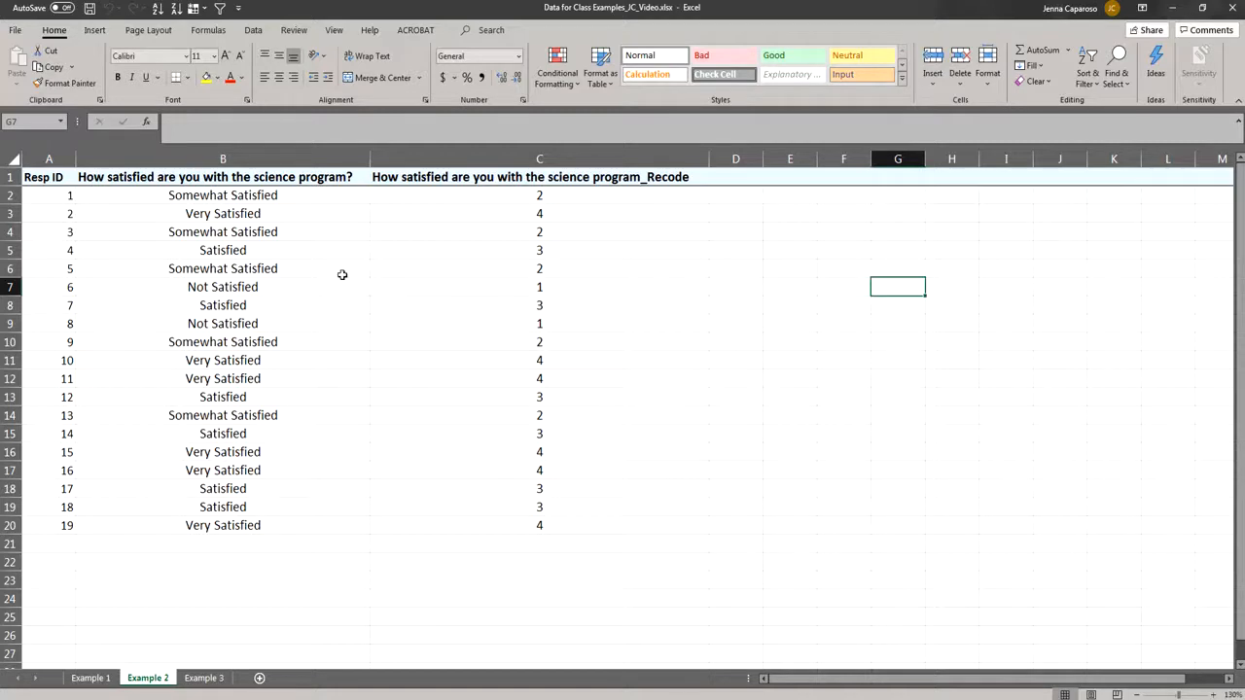
# - Create a PivotTable on a new worksheet from columns A to C of the Example 2 sheet
pyautogui.click(16, 161)
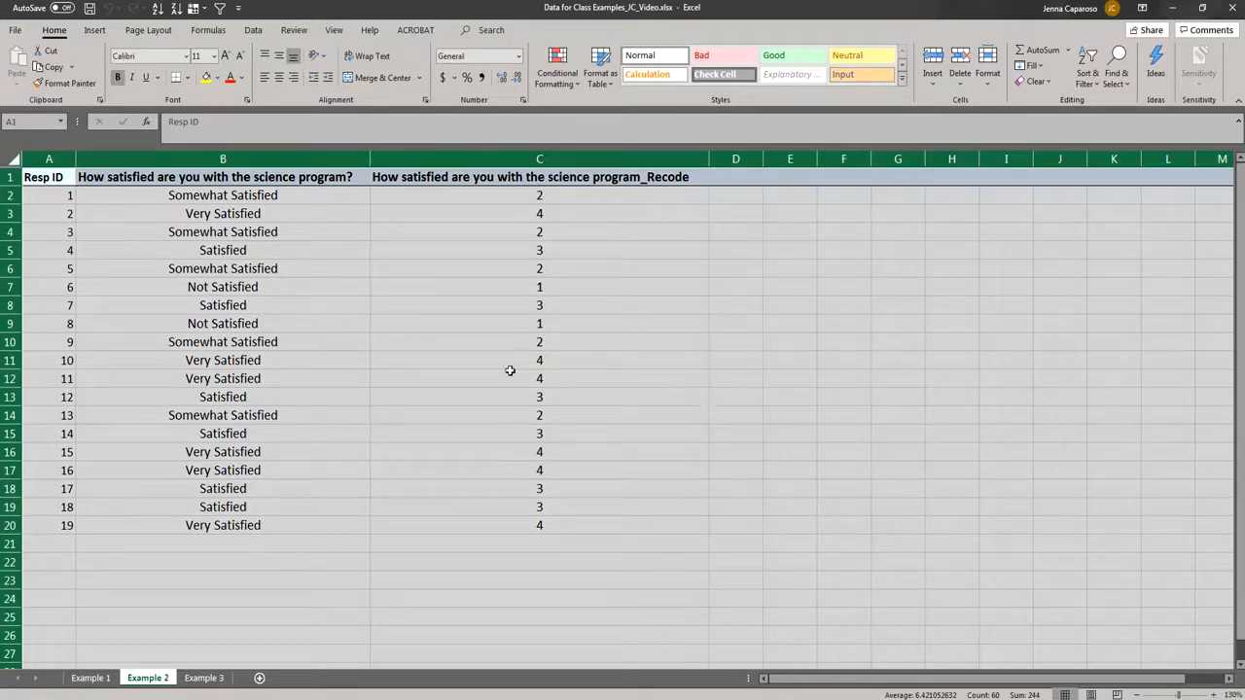
pyautogui.click(92, 29)
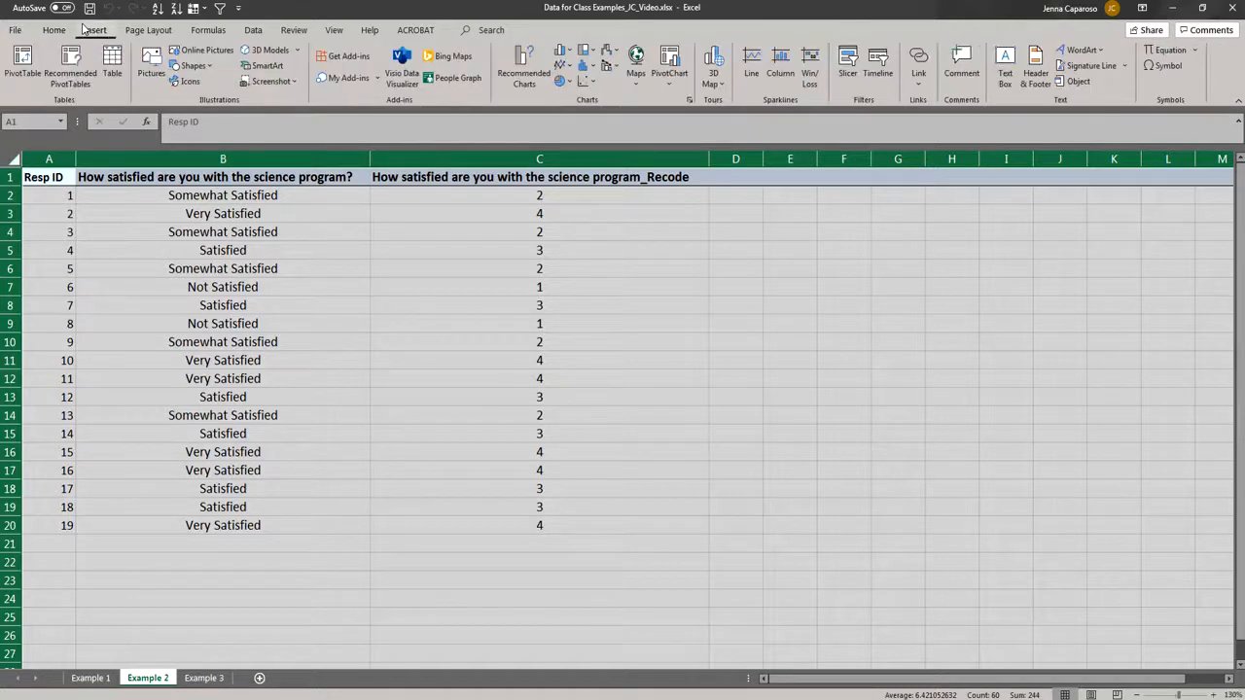
pyautogui.click(23, 78)
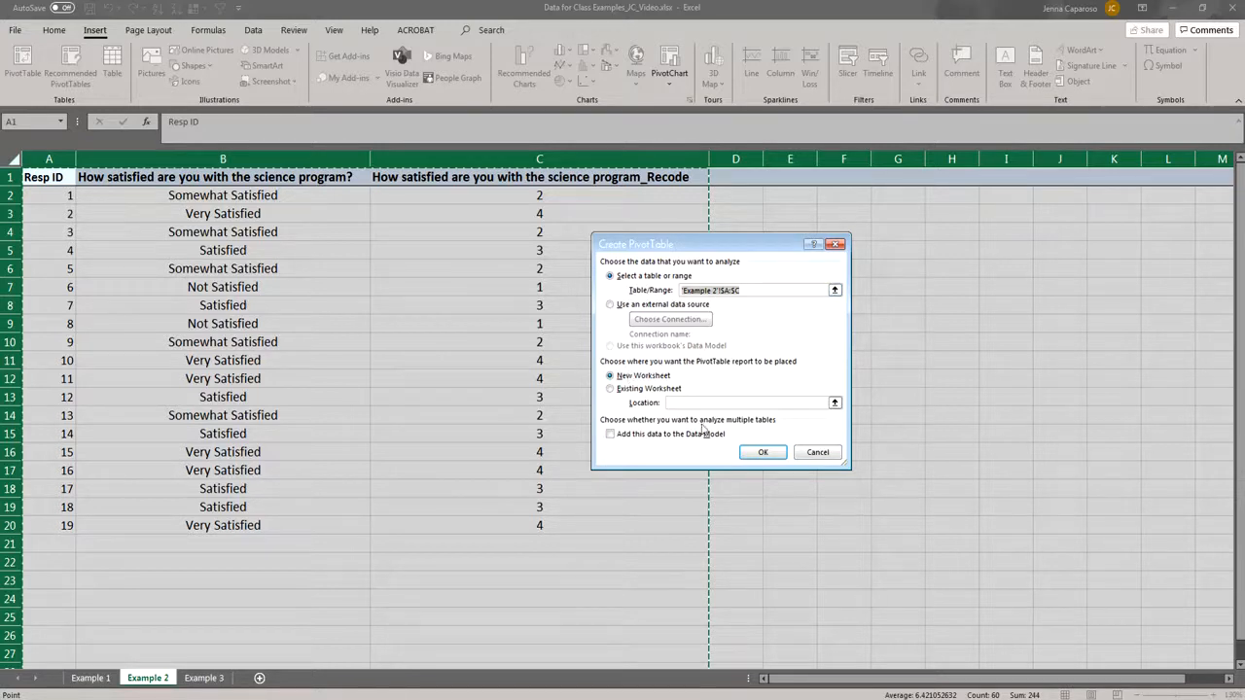
pyautogui.click(756, 456)
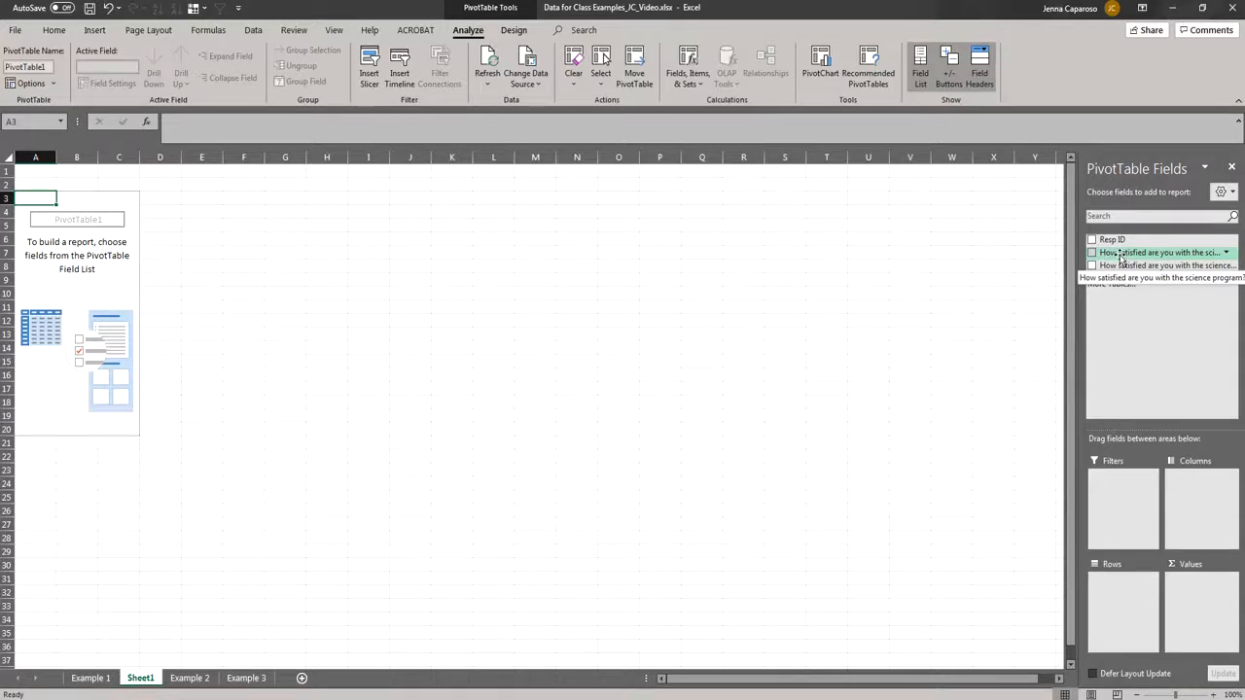
# - Use the text question "How satisfied are you with the science program?" as both the PivotTable's row field and its counted value
pyautogui.moveTo(1121, 257); pyautogui.dragTo(1114, 589)
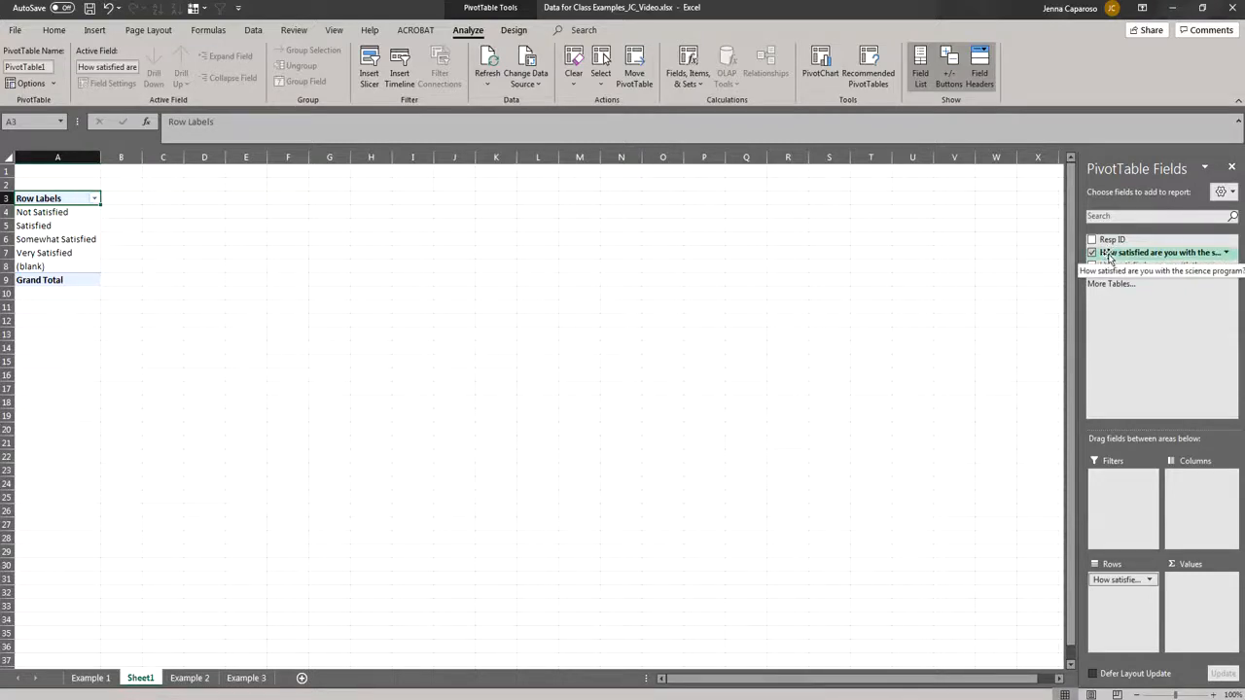
pyautogui.moveTo(1109, 256)
pyautogui.mouseDown()
pyautogui.moveTo(1137, 309)
pyautogui.moveTo(1179, 587)
pyautogui.mouseUp()
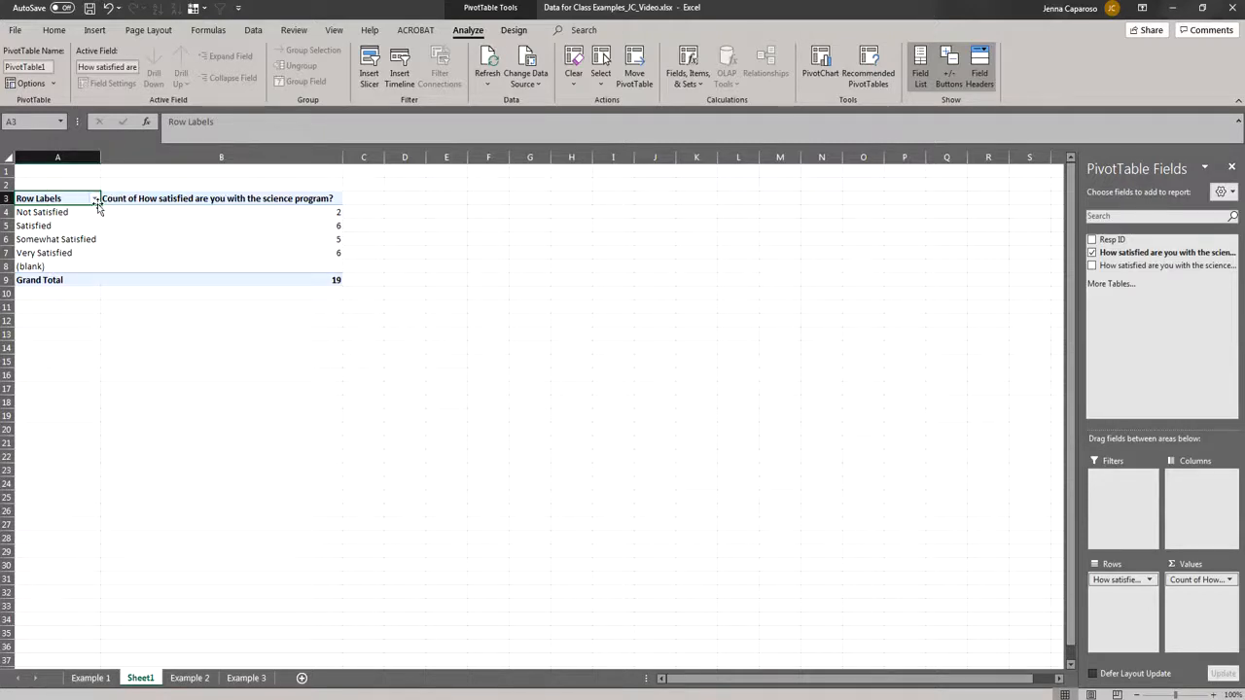
pyautogui.click(327, 280)
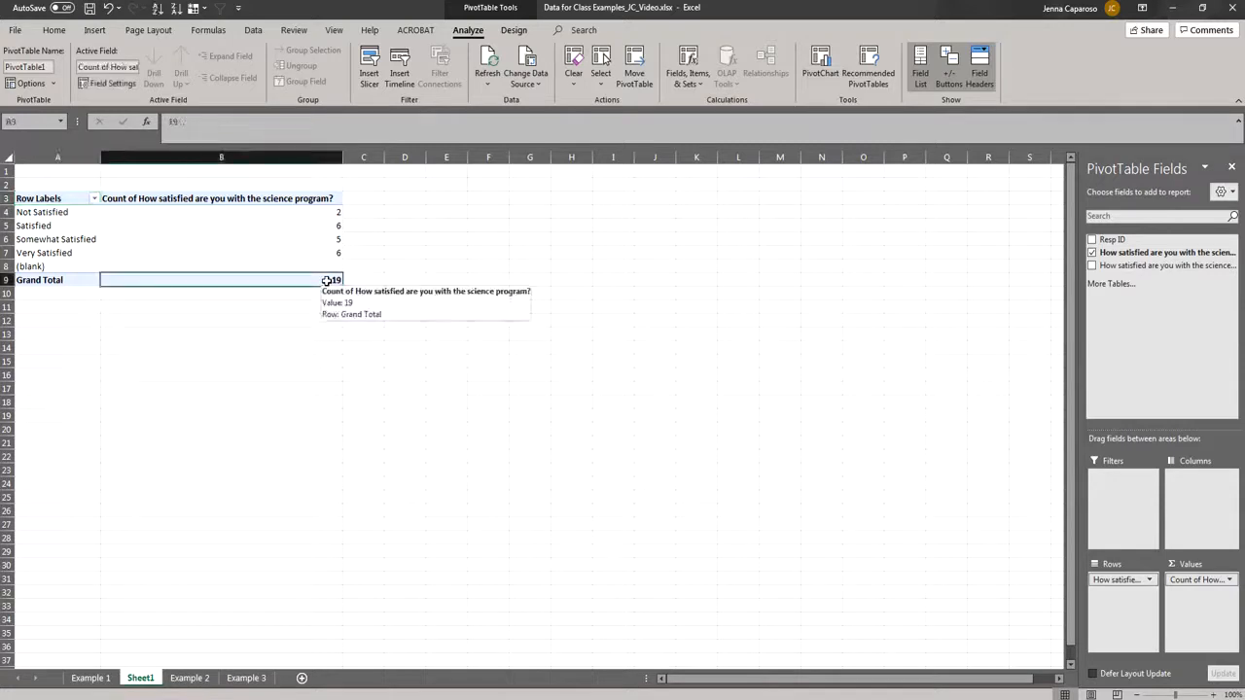
pyautogui.click(332, 210)
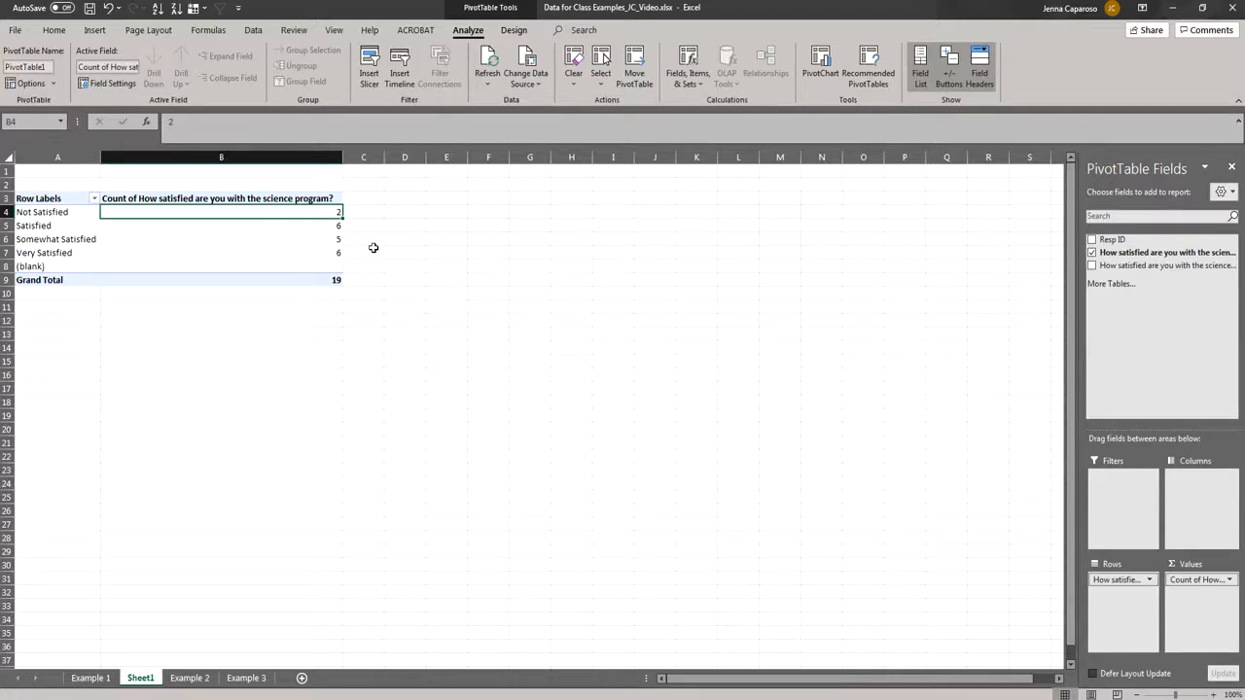
pyautogui.click(408, 199)
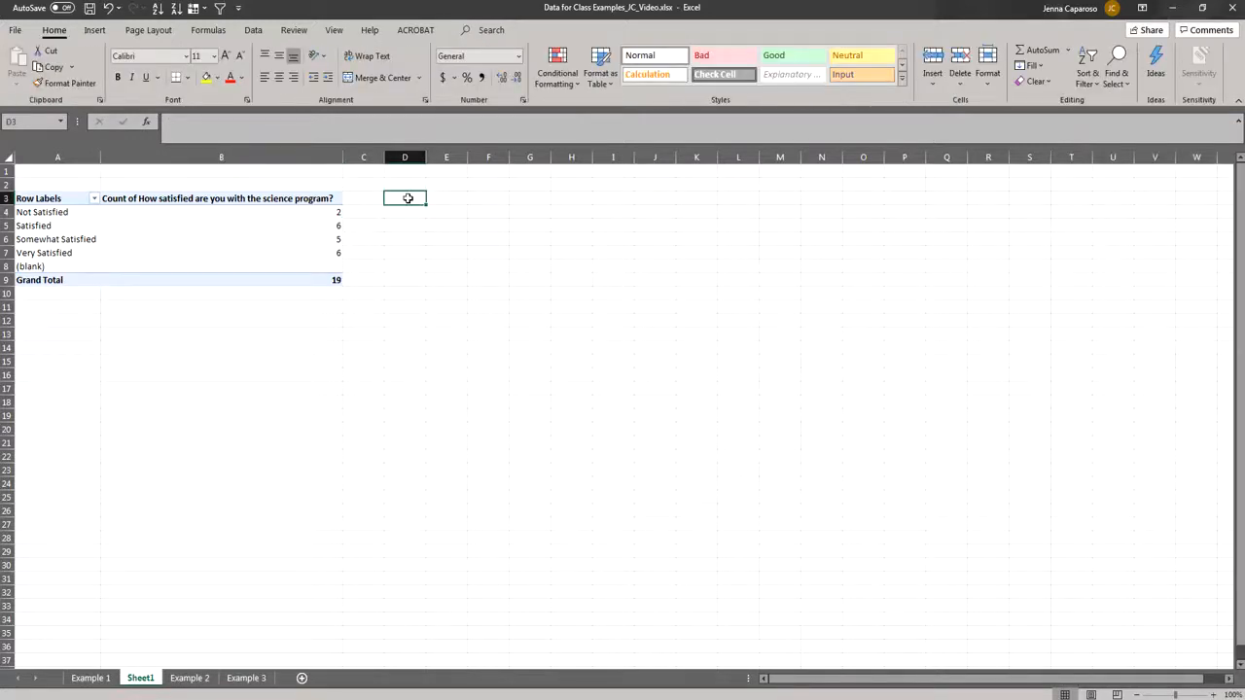
# - Copy the PivotTable's headers and four satisfaction categories with counts (A3:B7) into a new worksheet starting at B2
pyautogui.click(40, 198)
pyautogui.moveTo(40, 198); pyautogui.dragTo(285, 249)
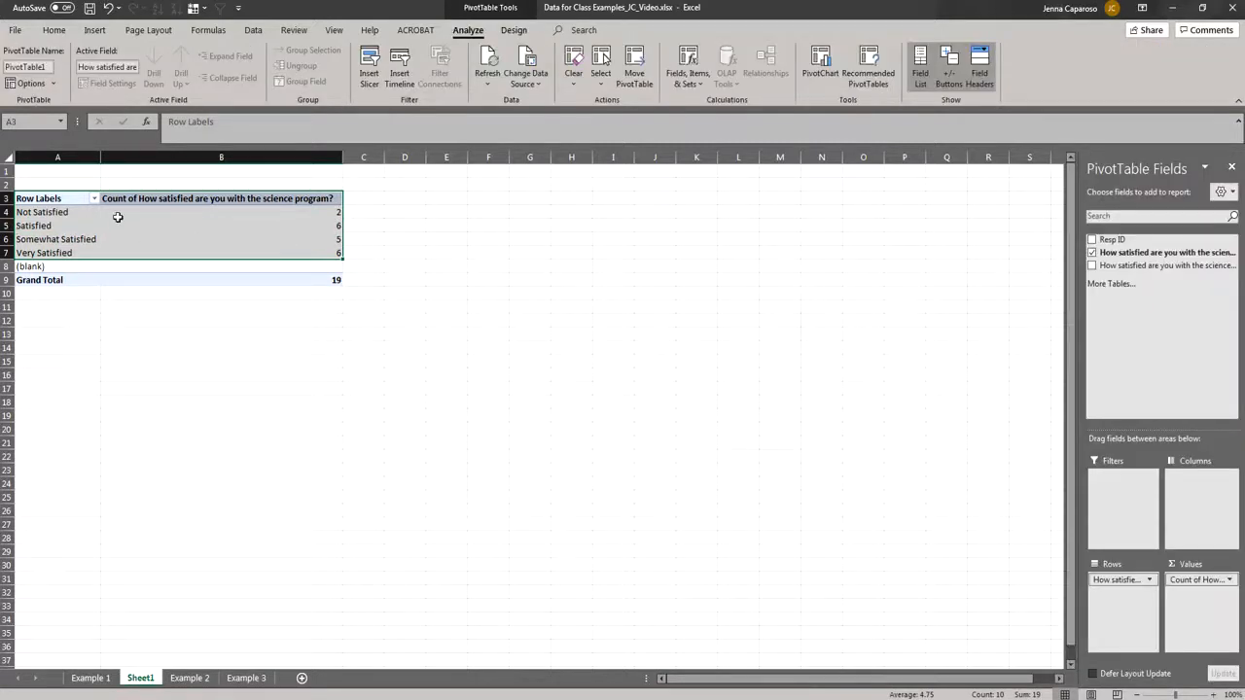
pyautogui.moveTo(131, 227)
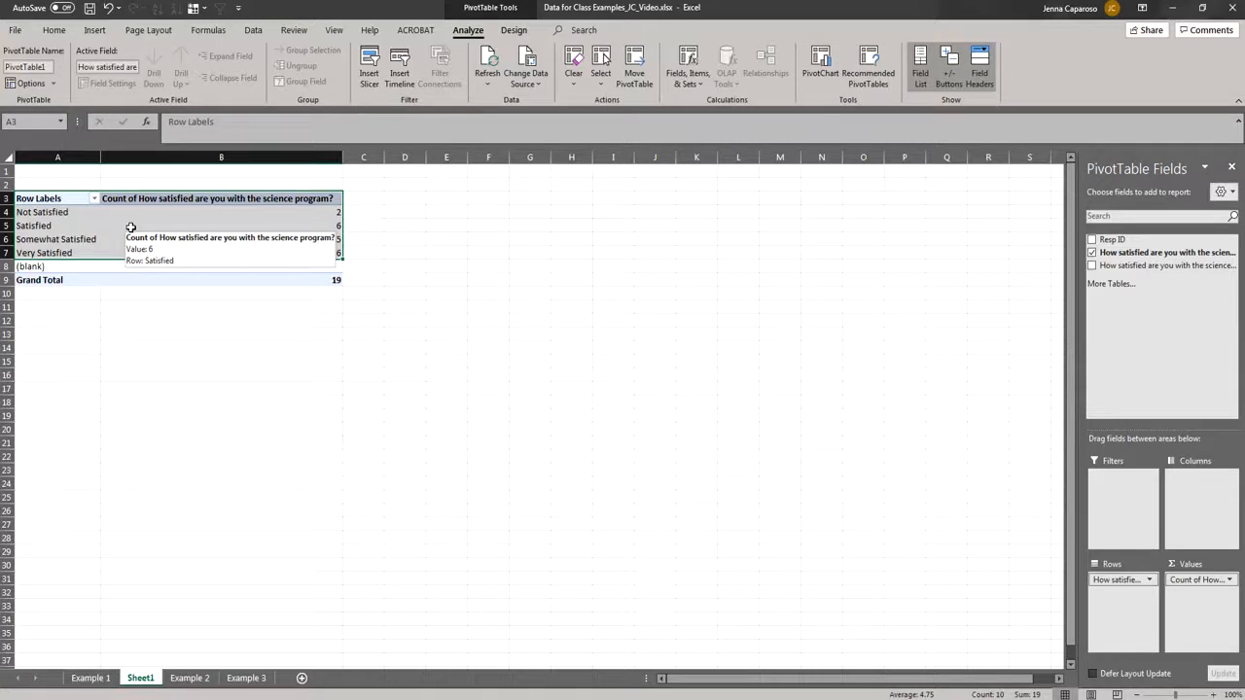
pyautogui.rightClick(132, 226)
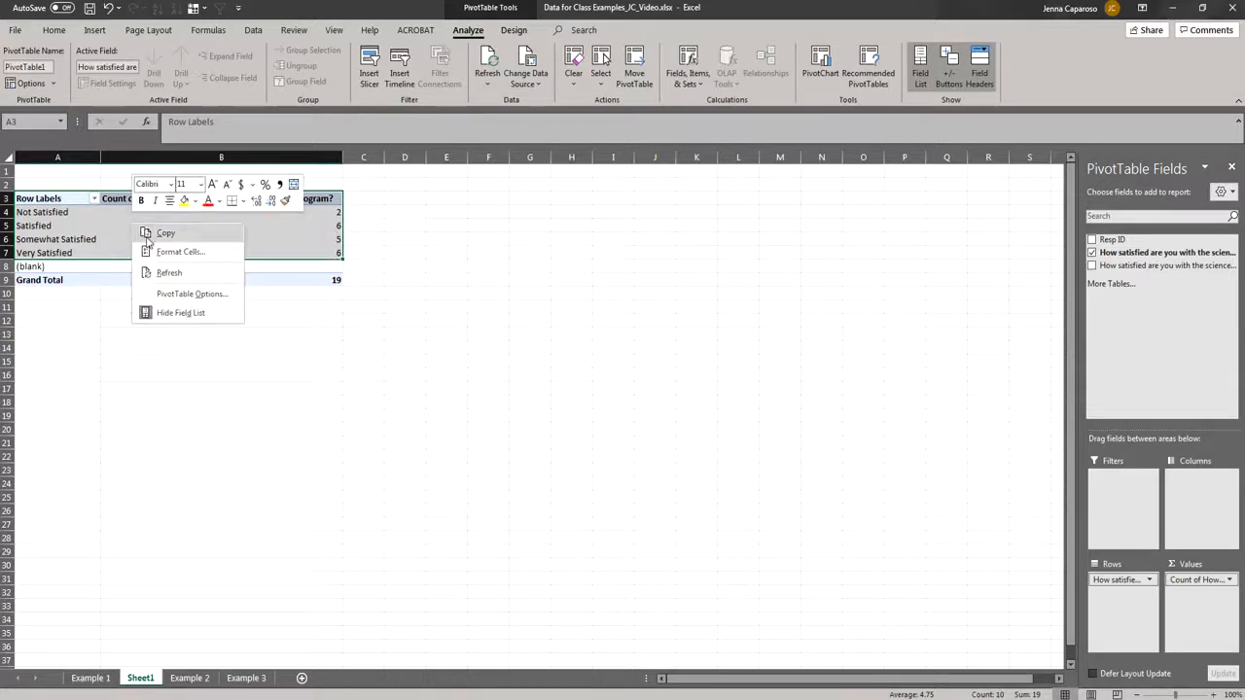
pyautogui.click(147, 239)
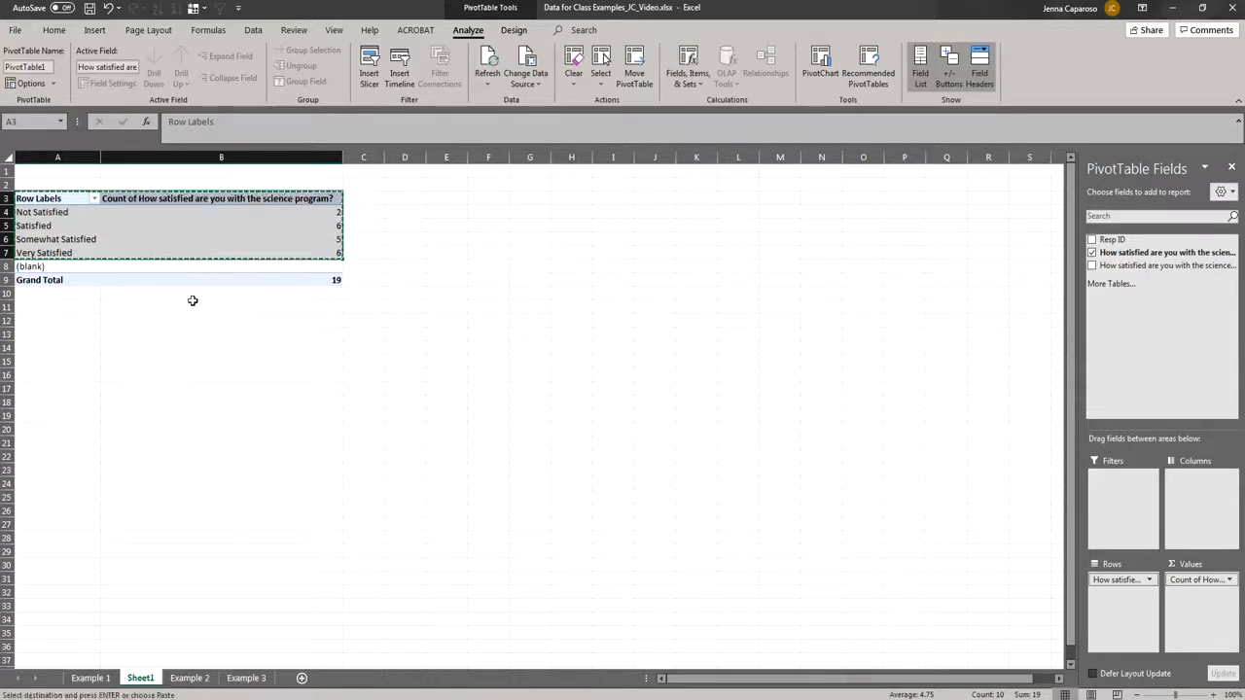
pyautogui.click(304, 679)
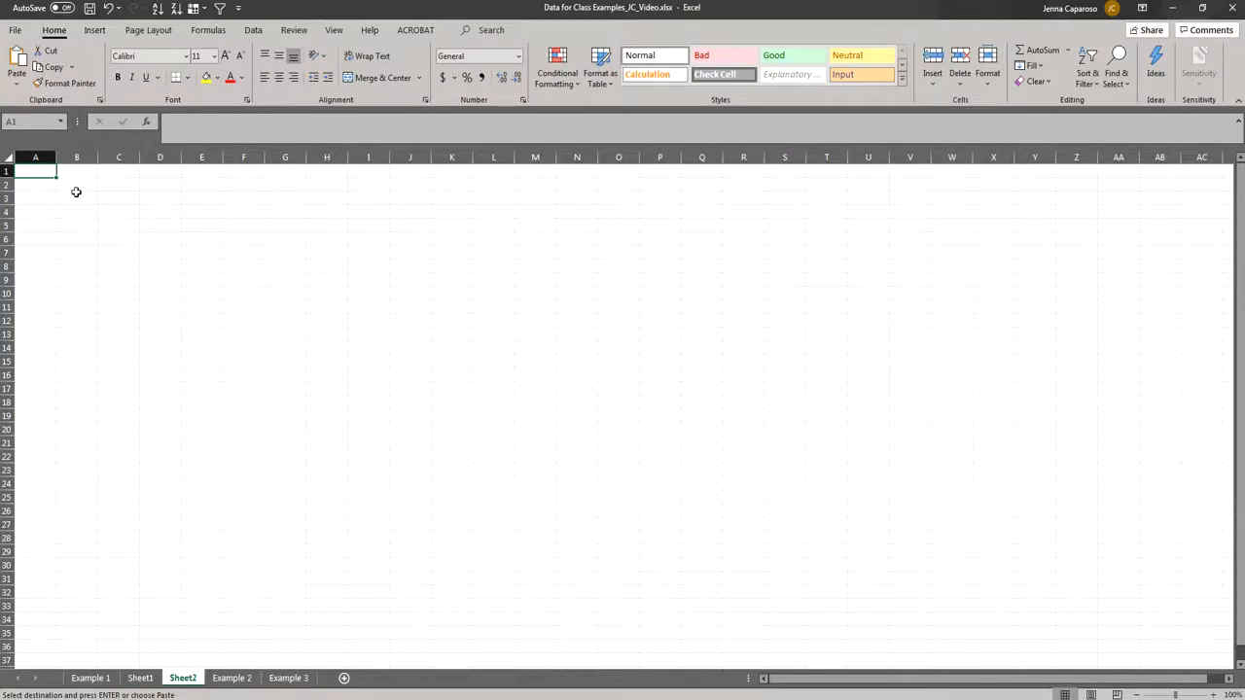
pyautogui.click(76, 190)
pyautogui.hotkey('ctrl', 'v')
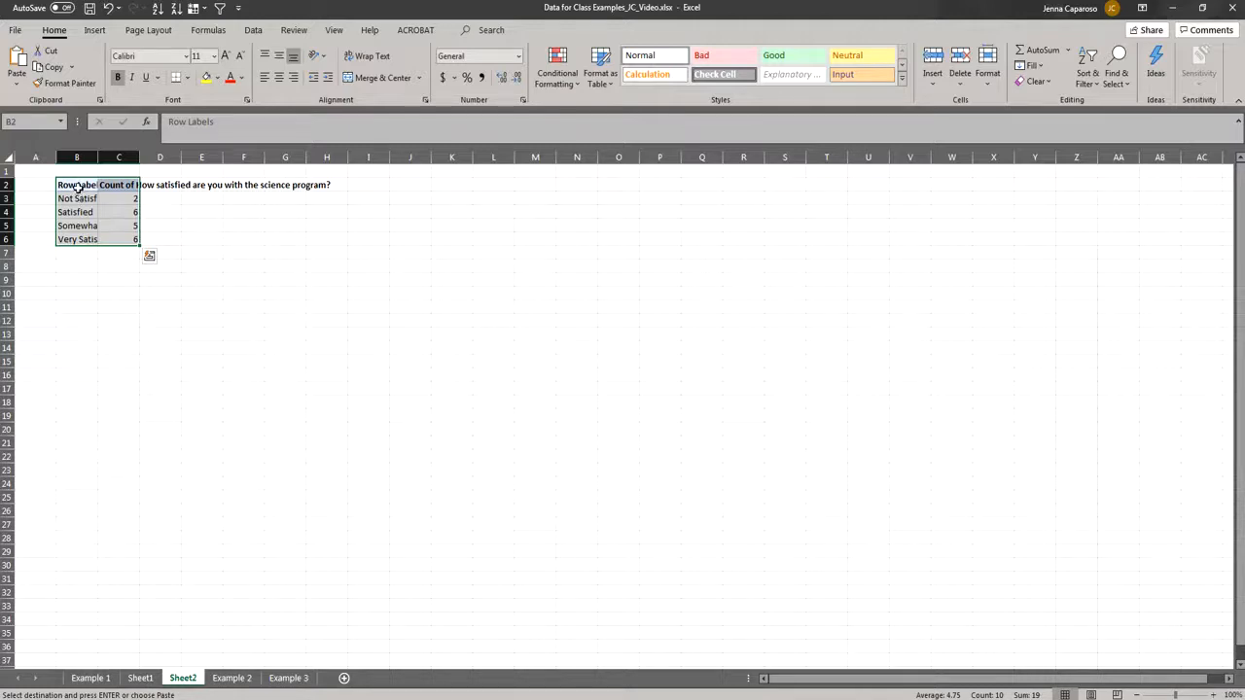
pyautogui.rightClick(79, 184)
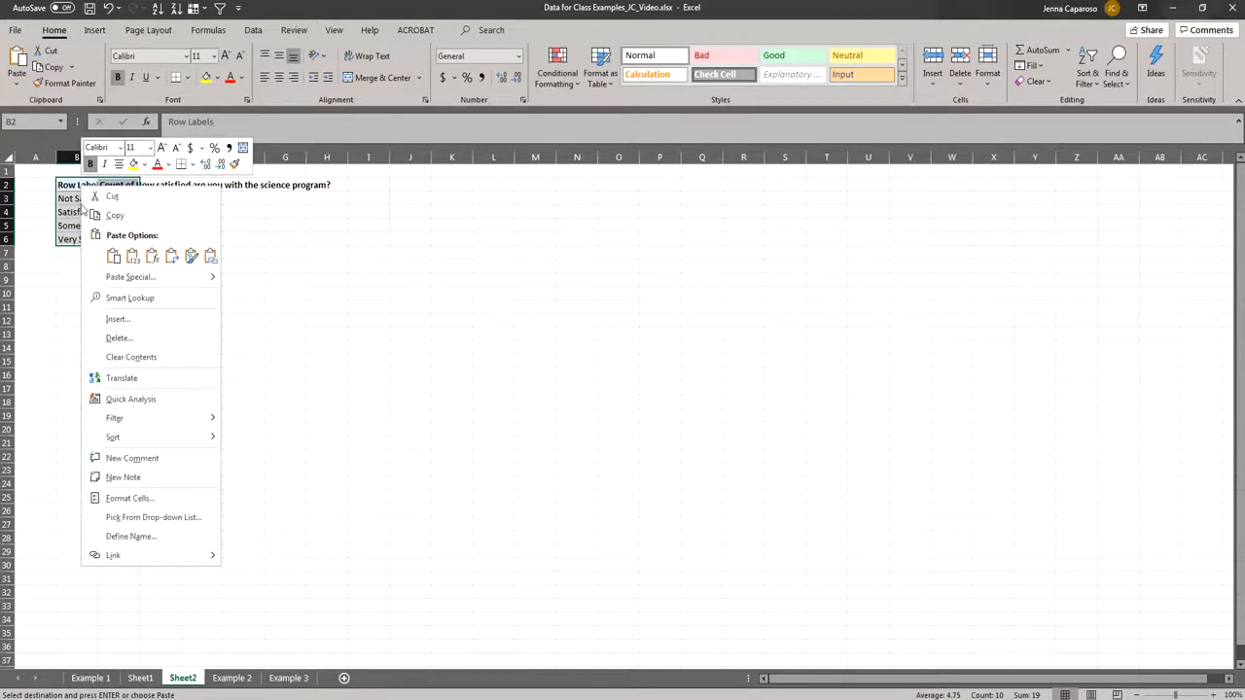
pyautogui.click(113, 256)
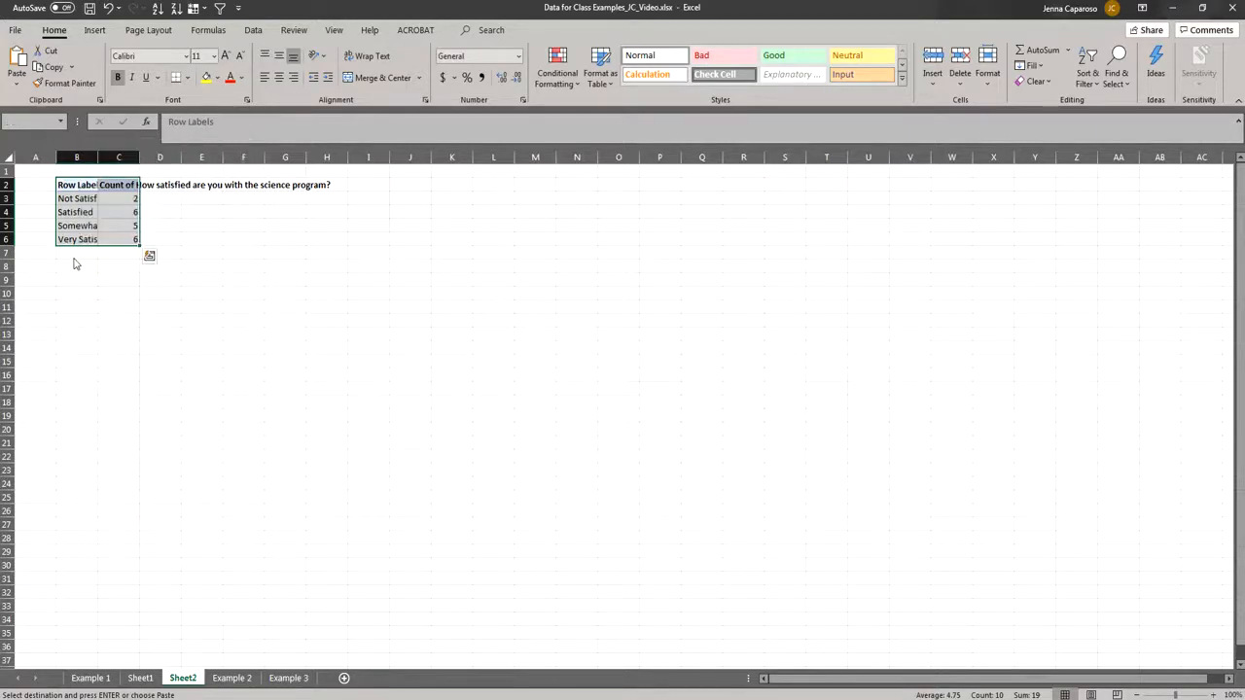
# - Autofit the widths of columns B and C to the pasted labels and header
pyautogui.doubleClick(99, 158)
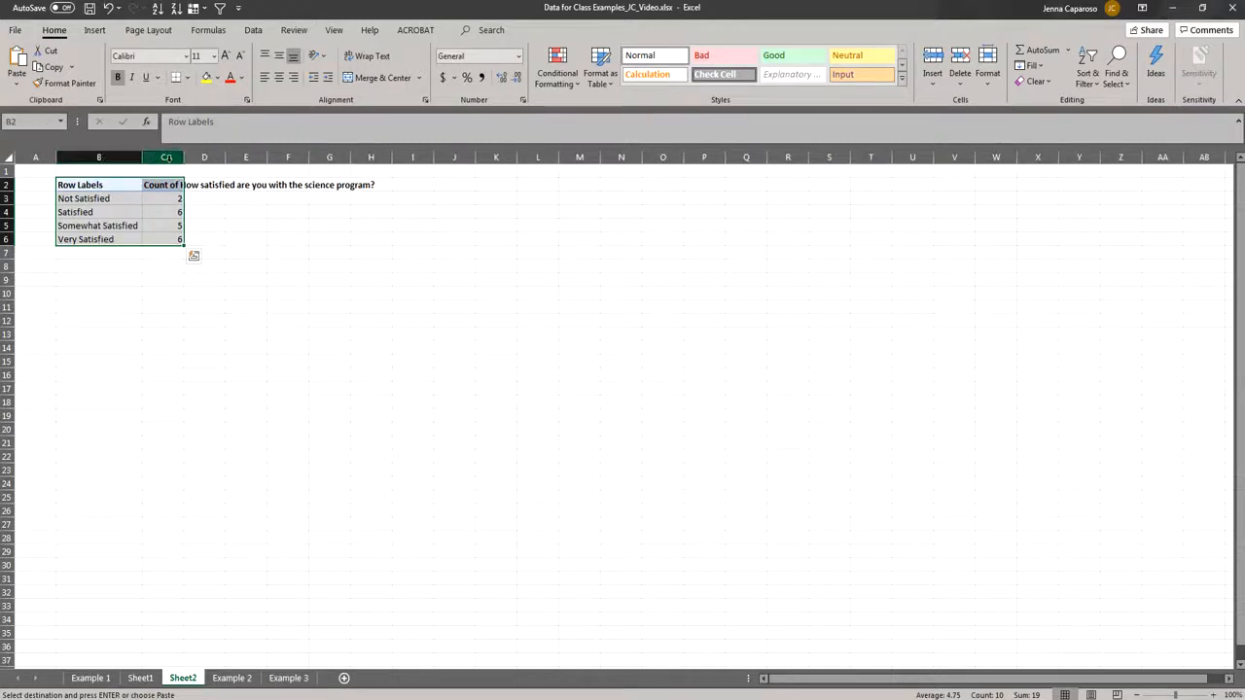
pyautogui.doubleClick(184, 158)
pyautogui.click(494, 266)
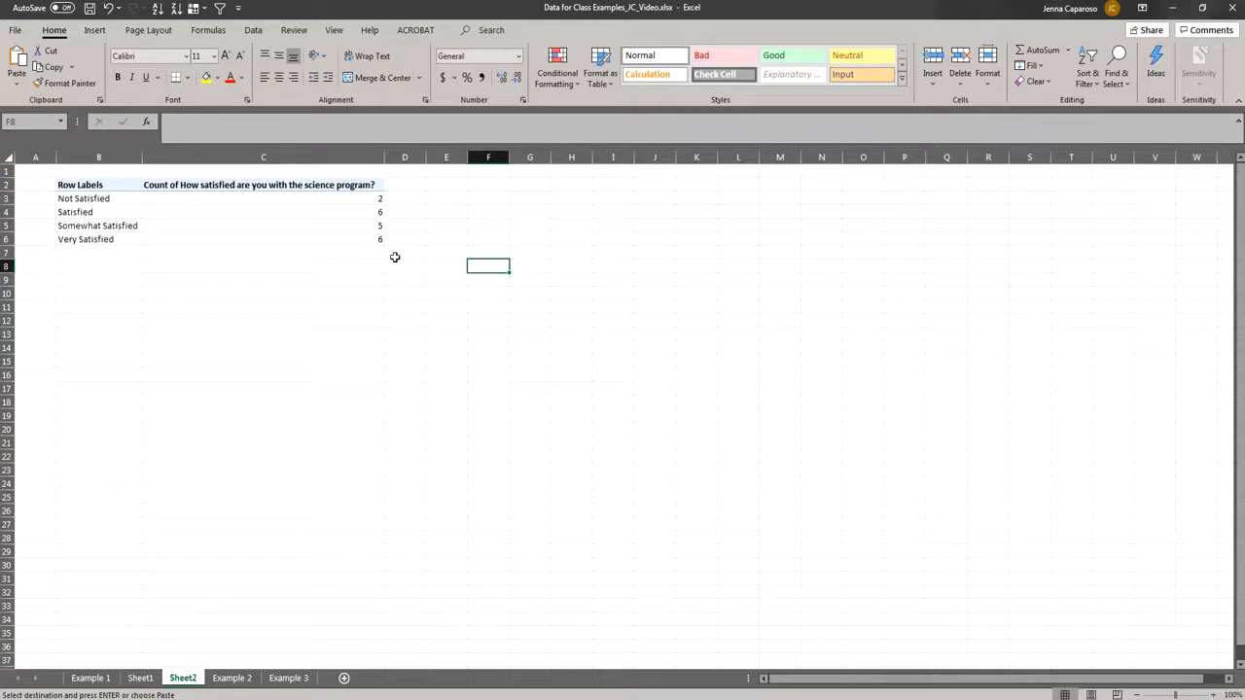
# - Check the order of the satisfaction labels in the pasted table's first column
pyautogui.click(132, 202)
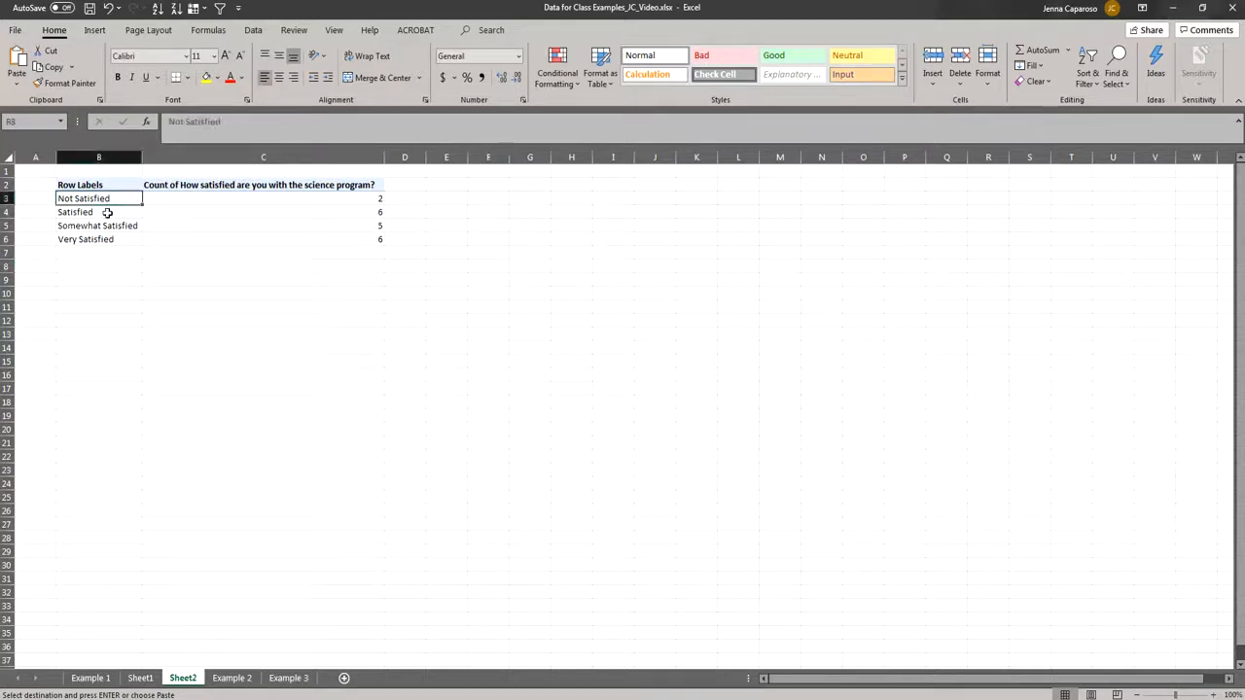
pyautogui.click(88, 215)
pyautogui.click(96, 238)
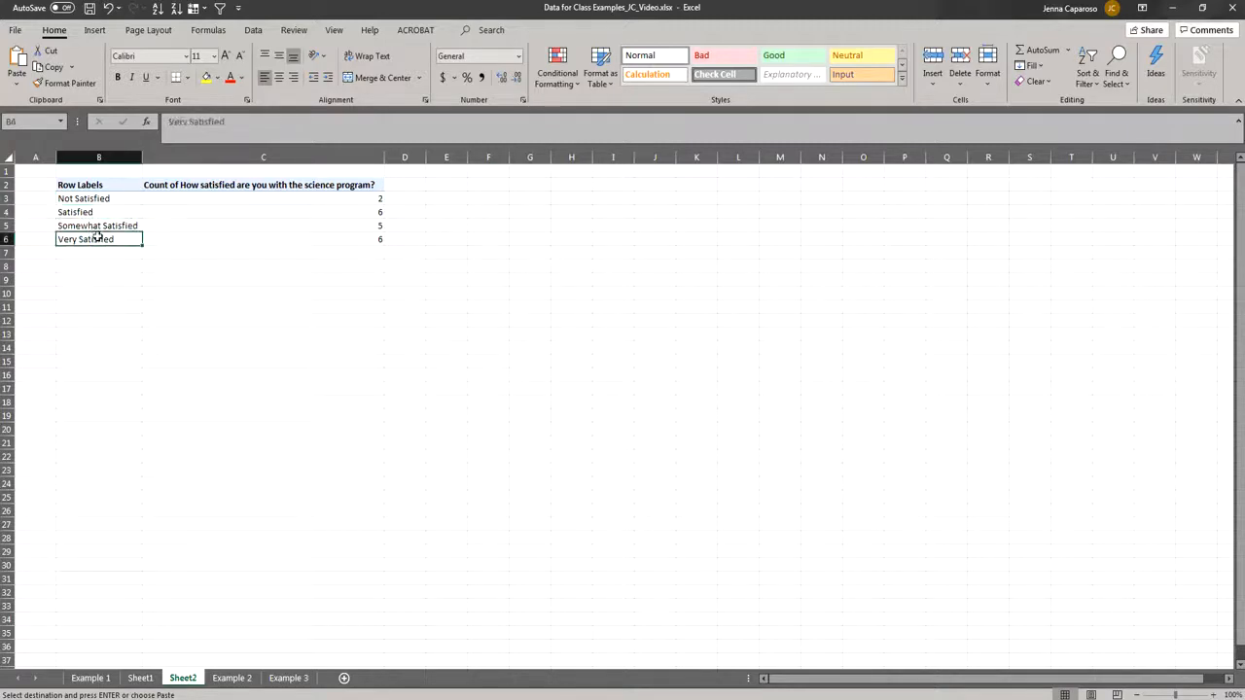
# - Move the four satisfaction categories with their counts down three rows, from B3:C6 to B6:C9
pyautogui.click(97, 225)
pyautogui.click(96, 214)
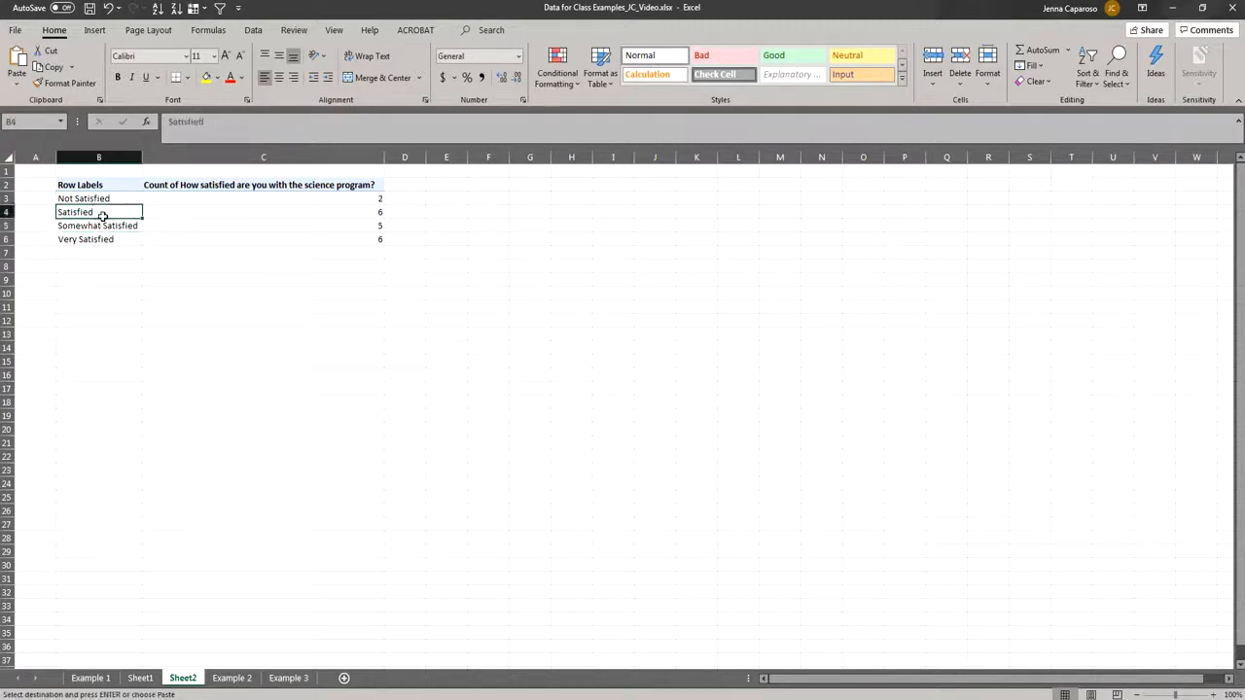
pyautogui.click(101, 200)
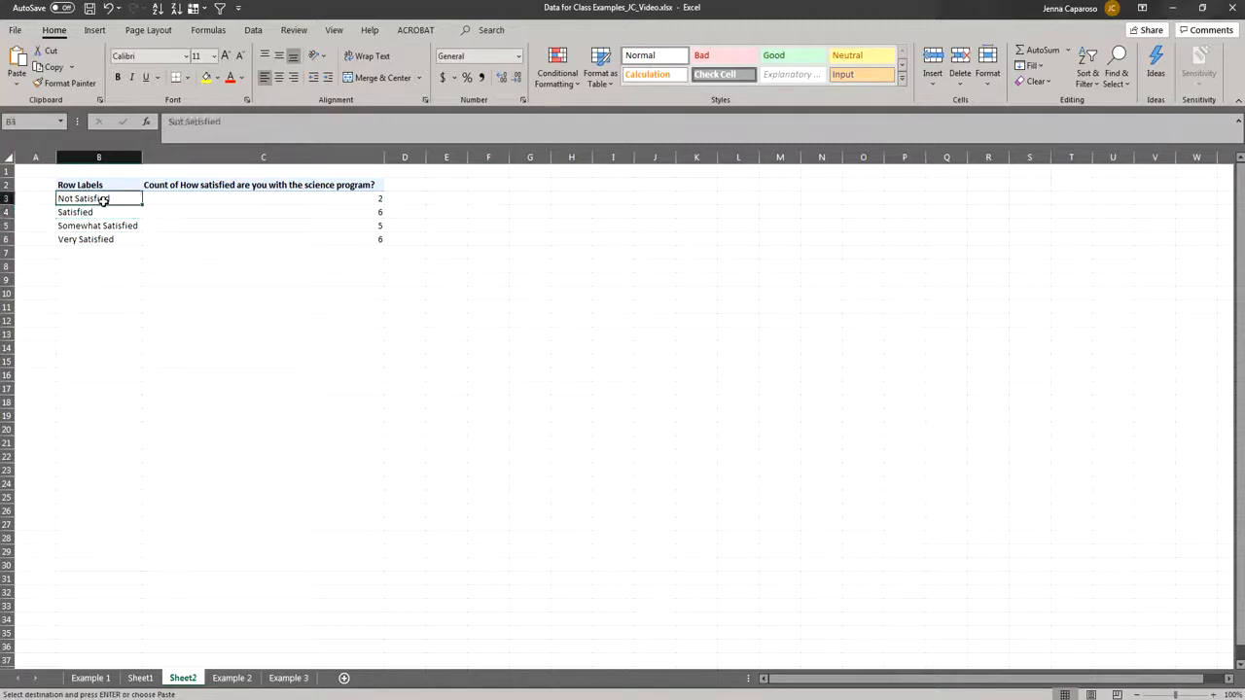
pyautogui.keyDown('shift'); pyautogui.click(147, 237); pyautogui.keyUp('shift')
pyautogui.moveTo(148, 248); pyautogui.dragTo(146, 289)
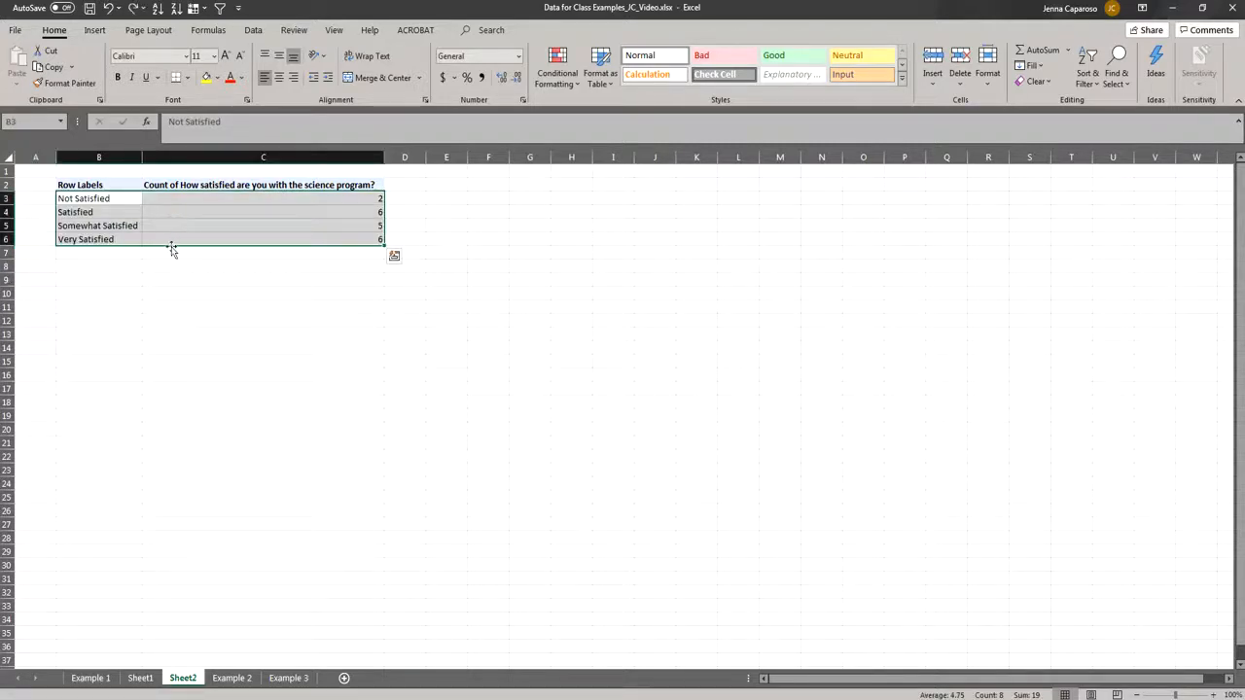
pyautogui.moveTo(171, 247); pyautogui.dragTo(150, 275)
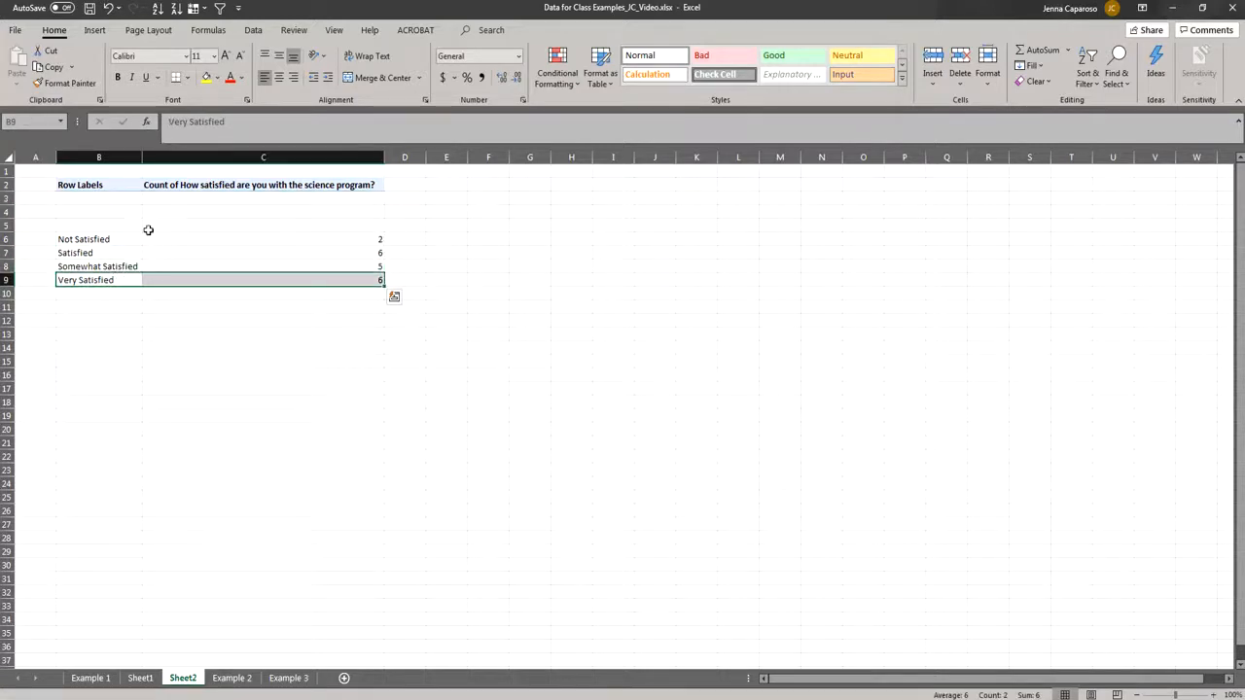
# - Move the Very Satisfied category and its count to row 3, and the Satisfied category and its count to row 4
pyautogui.moveTo(147, 229); pyautogui.dragTo(128, 199)
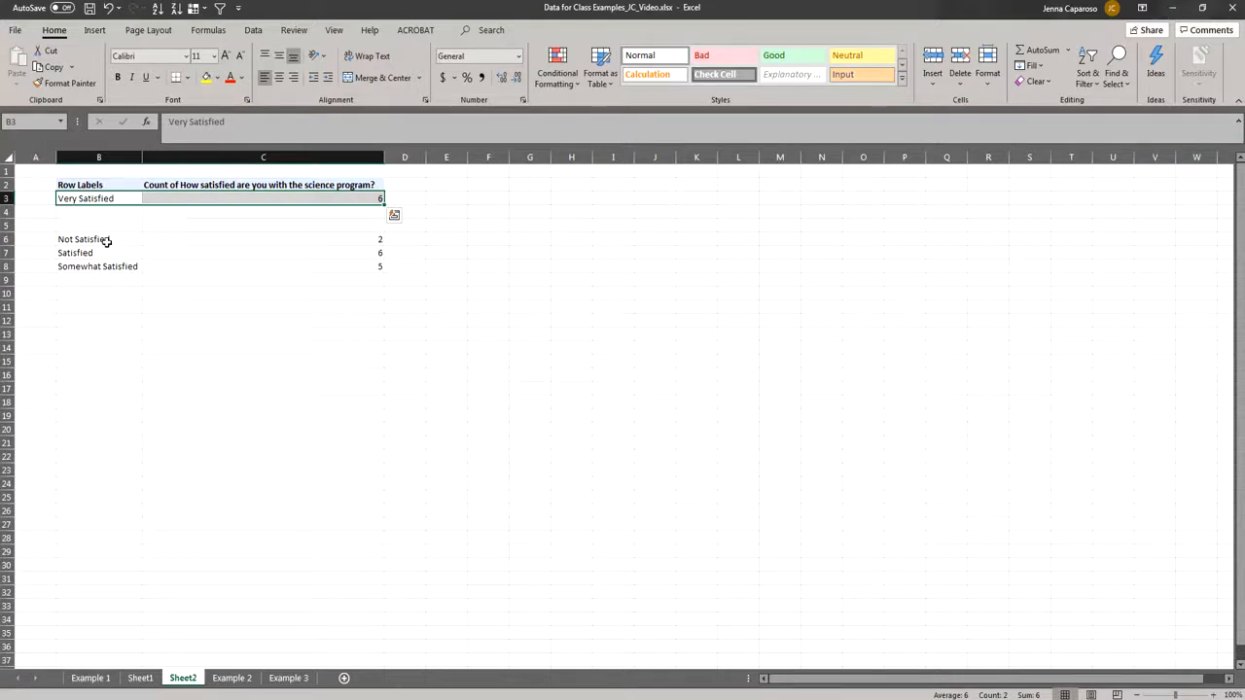
pyautogui.moveTo(103, 255); pyautogui.dragTo(152, 254)
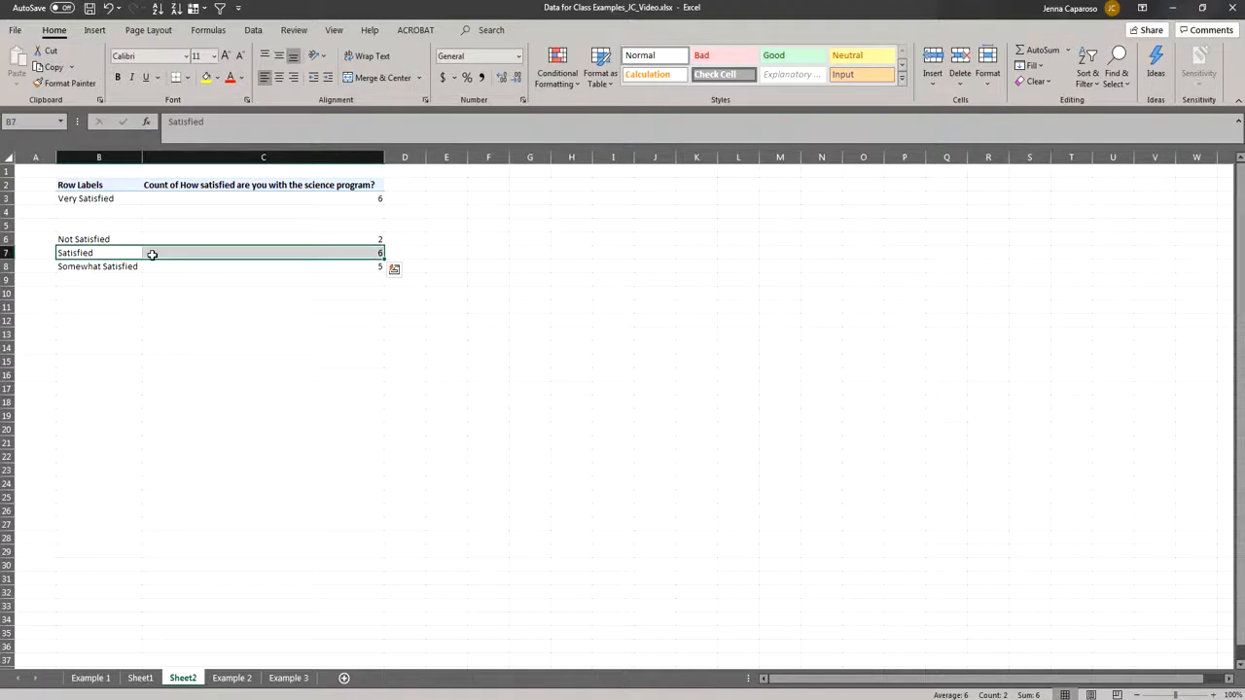
pyautogui.hotkey('ctrl', 'x')
pyautogui.click(98, 211)
pyautogui.hotkey('ctrl', 'v')
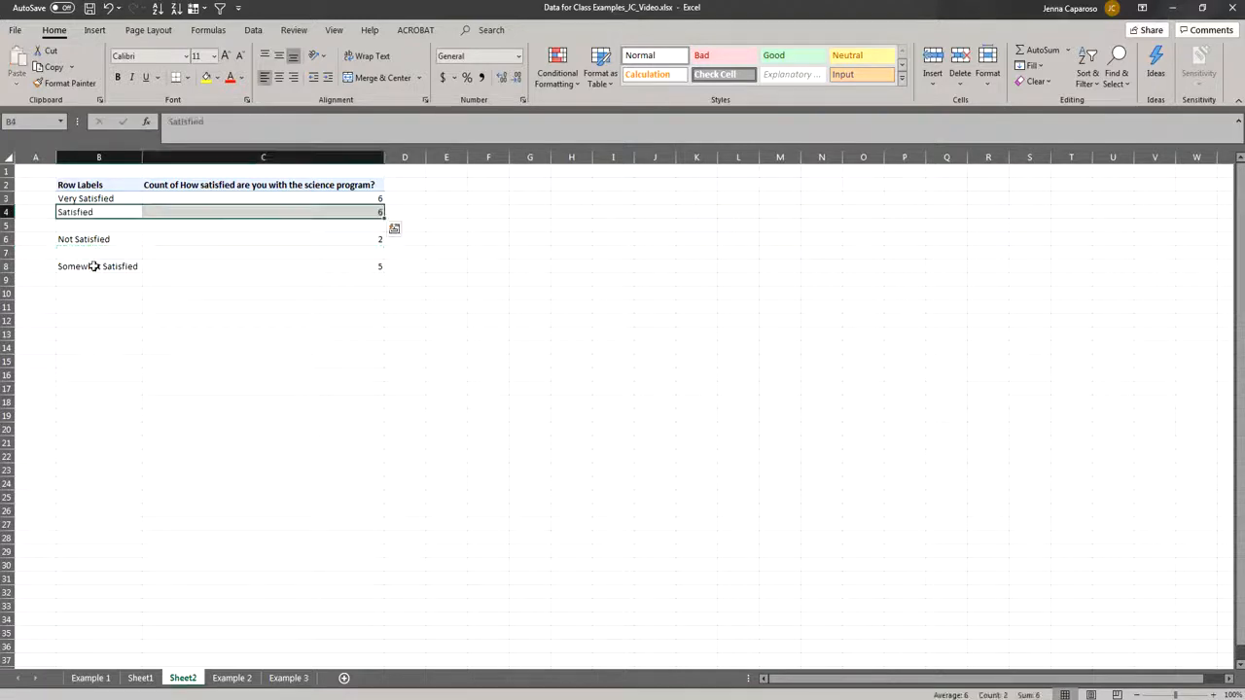
# - Move the Somewhat Satisfied category and its count to row 5, between Satisfied and Not Satisfied
pyautogui.moveTo(89, 269); pyautogui.dragTo(167, 264)
pyautogui.hotkey('ctrl', 'x')
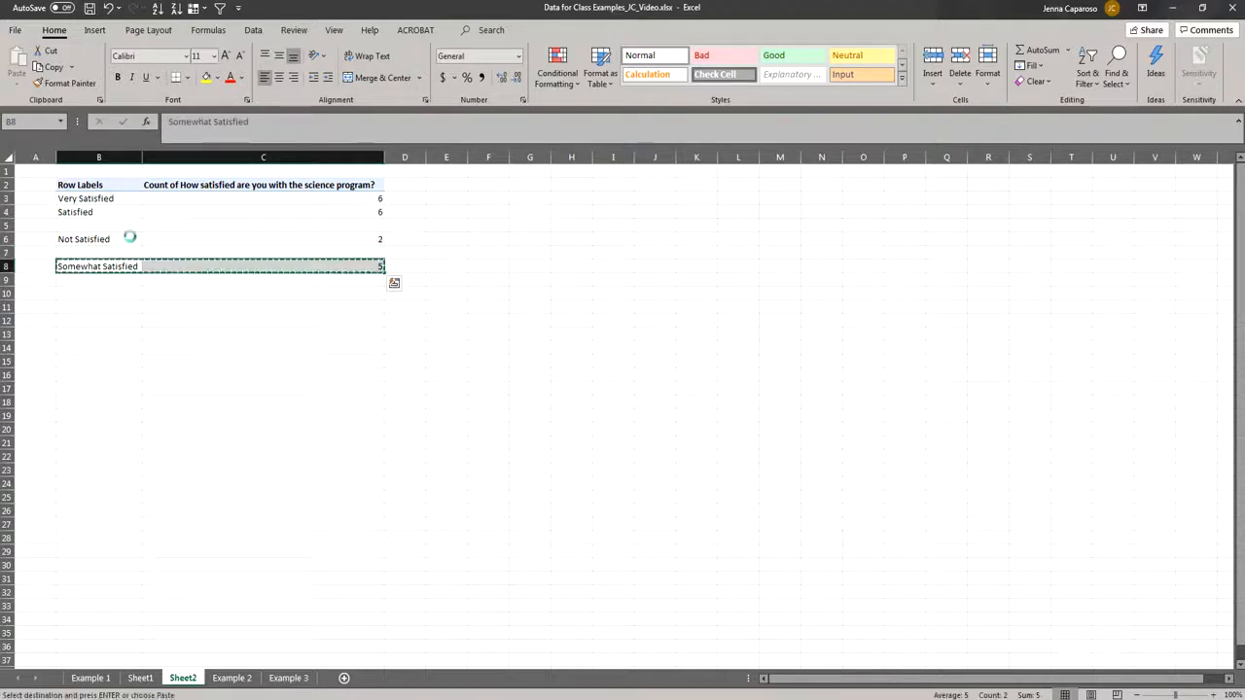
pyautogui.click(110, 223)
pyautogui.hotkey('ctrl', 'v')
pyautogui.click(287, 292)
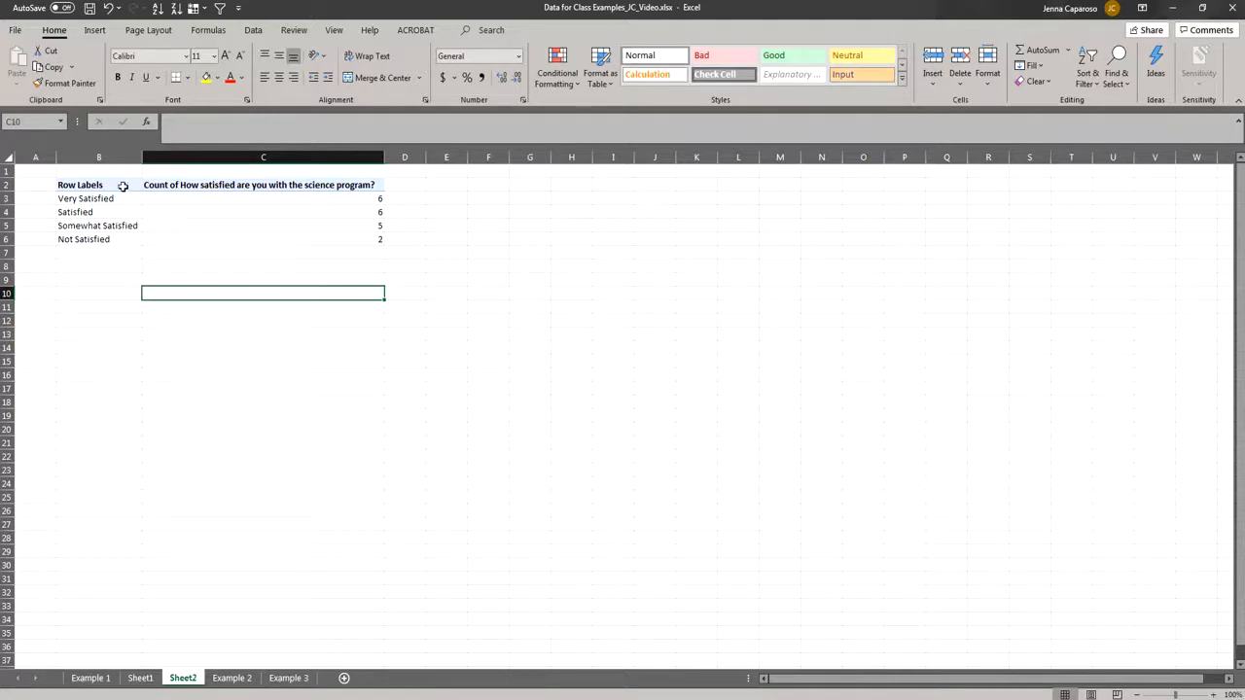
# - Insert a 2-D pie chart from B2:C6 and place it beside the table, enlarged to about E3:N22
pyautogui.moveTo(123, 186); pyautogui.dragTo(171, 241)
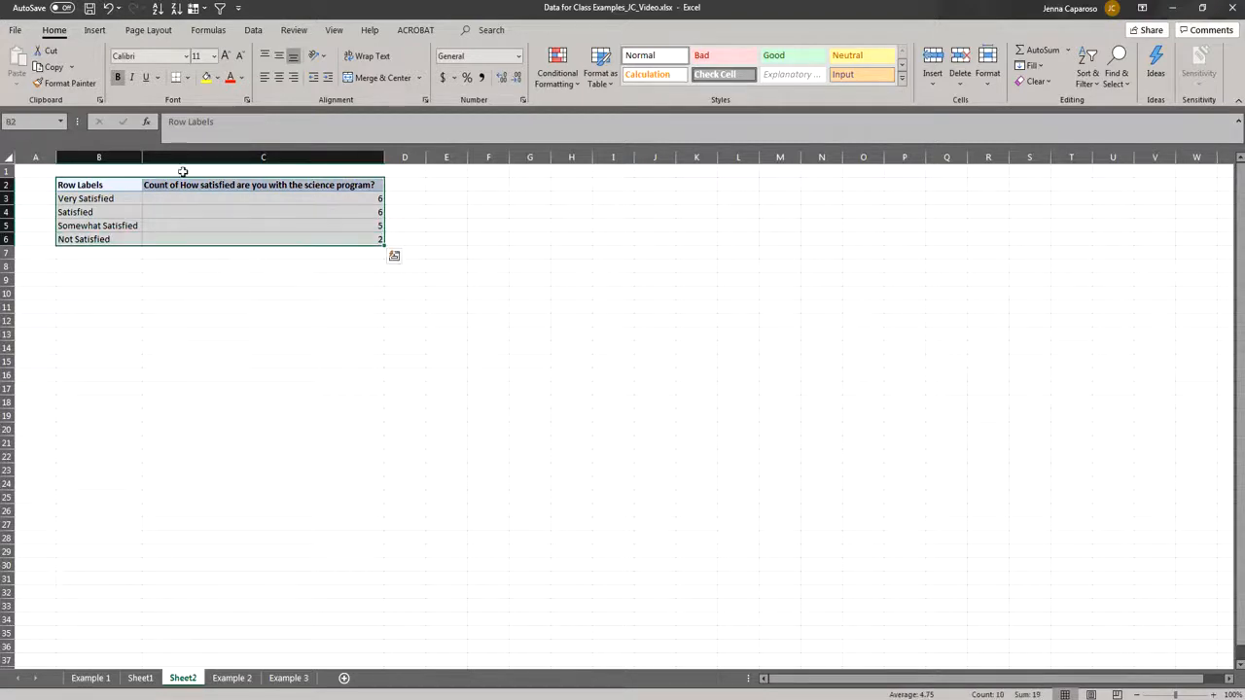
pyautogui.click(96, 31)
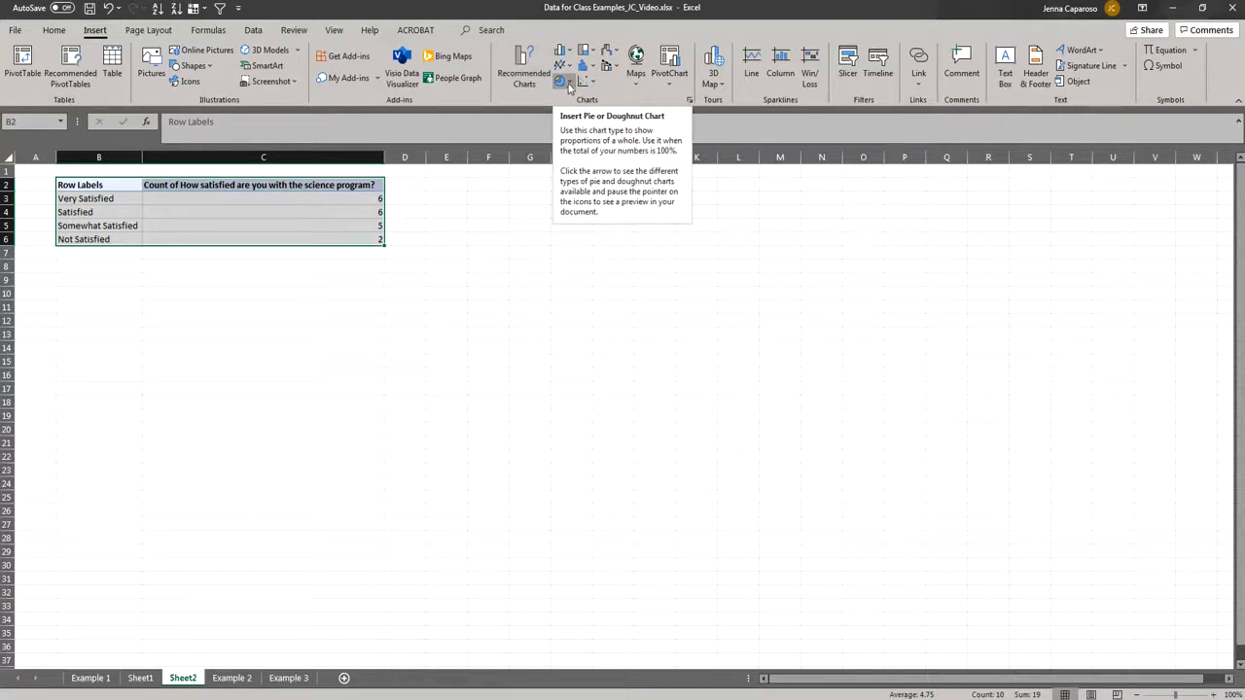
pyautogui.click(569, 86)
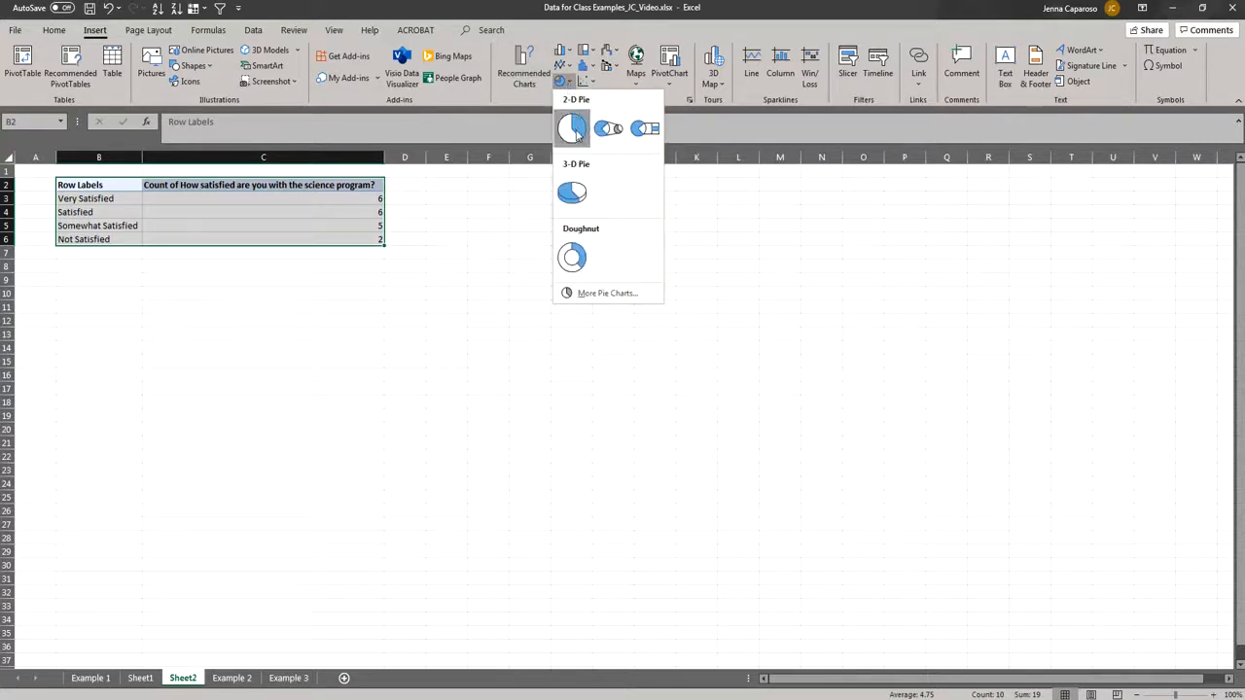
pyautogui.click(572, 128)
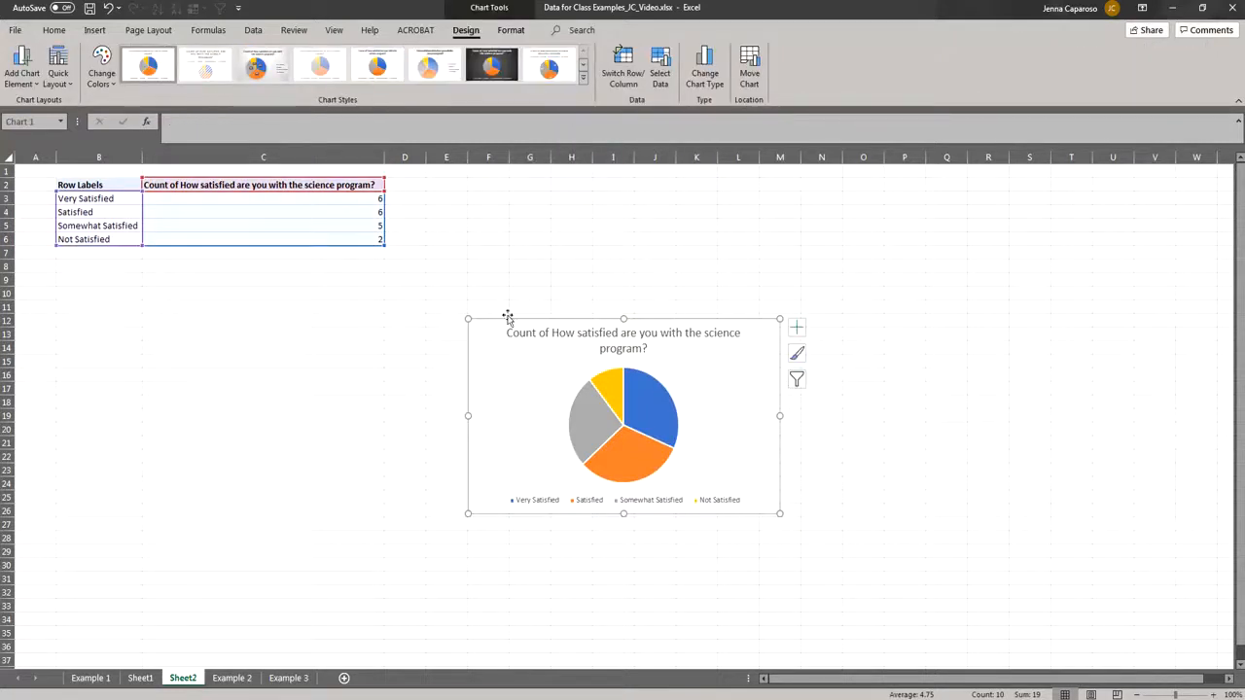
pyautogui.moveTo(500, 320); pyautogui.dragTo(461, 194)
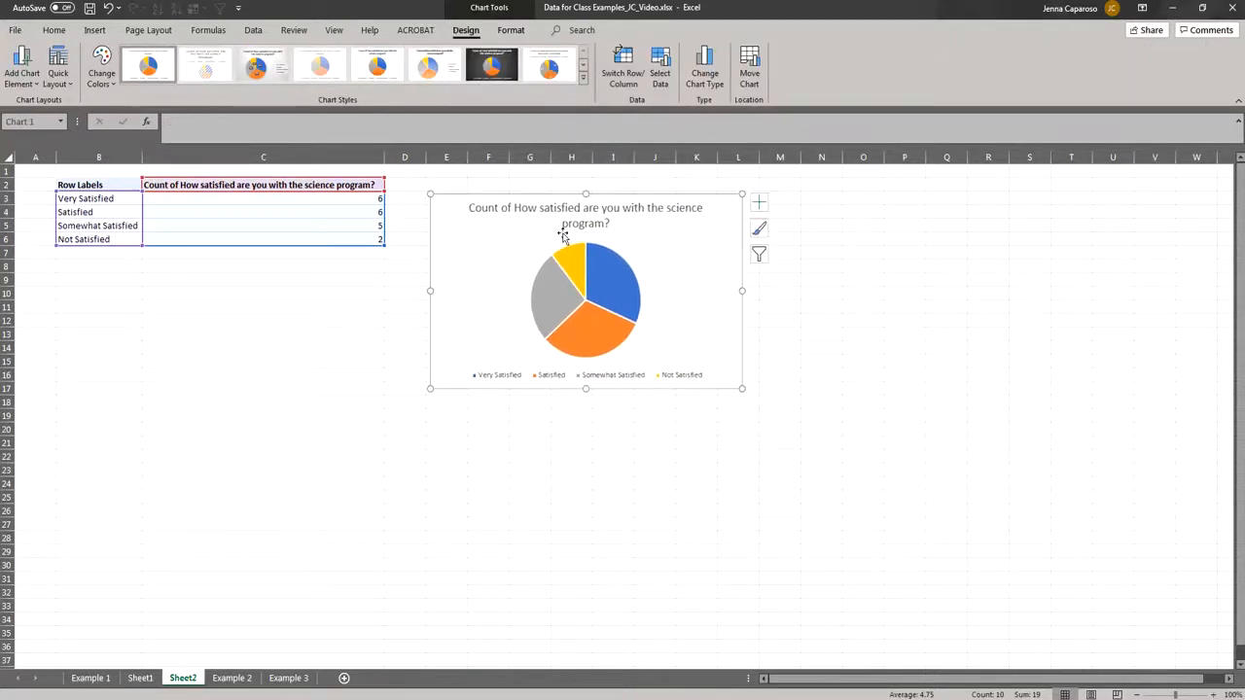
pyautogui.moveTo(741, 388); pyautogui.dragTo(848, 457)
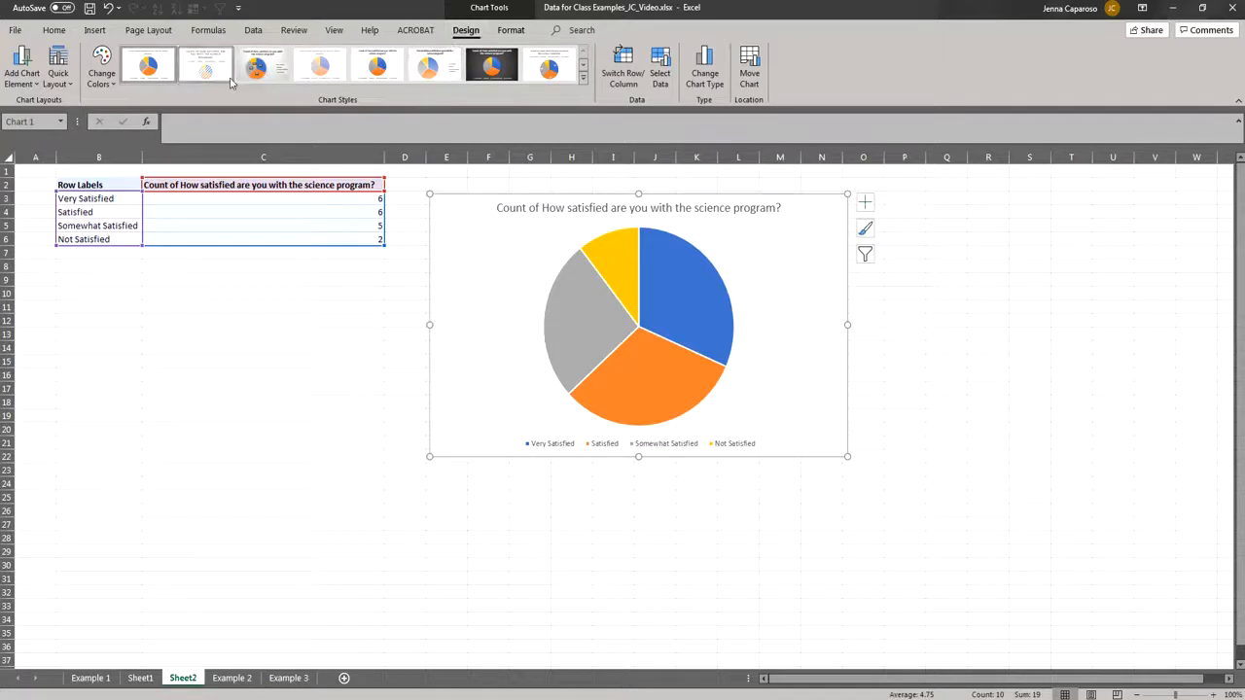
# - Add data labels to the pie chart, centered within the slices
pyautogui.click(30, 91)
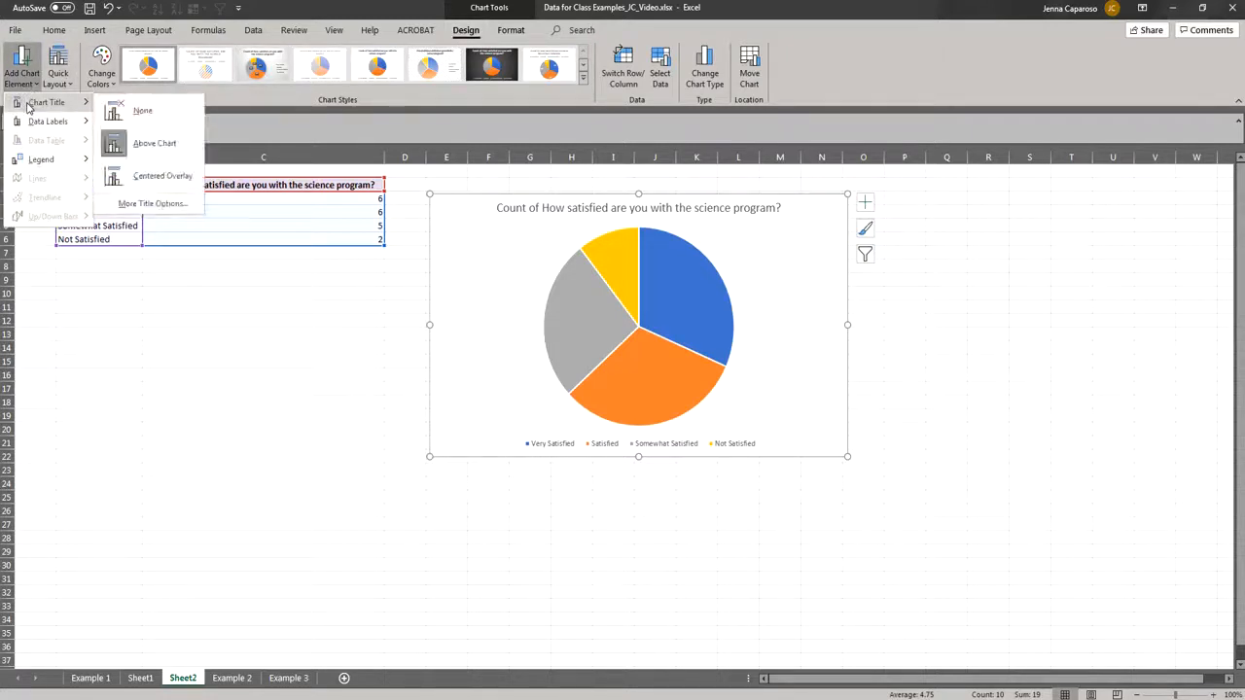
pyautogui.moveTo(33, 119)
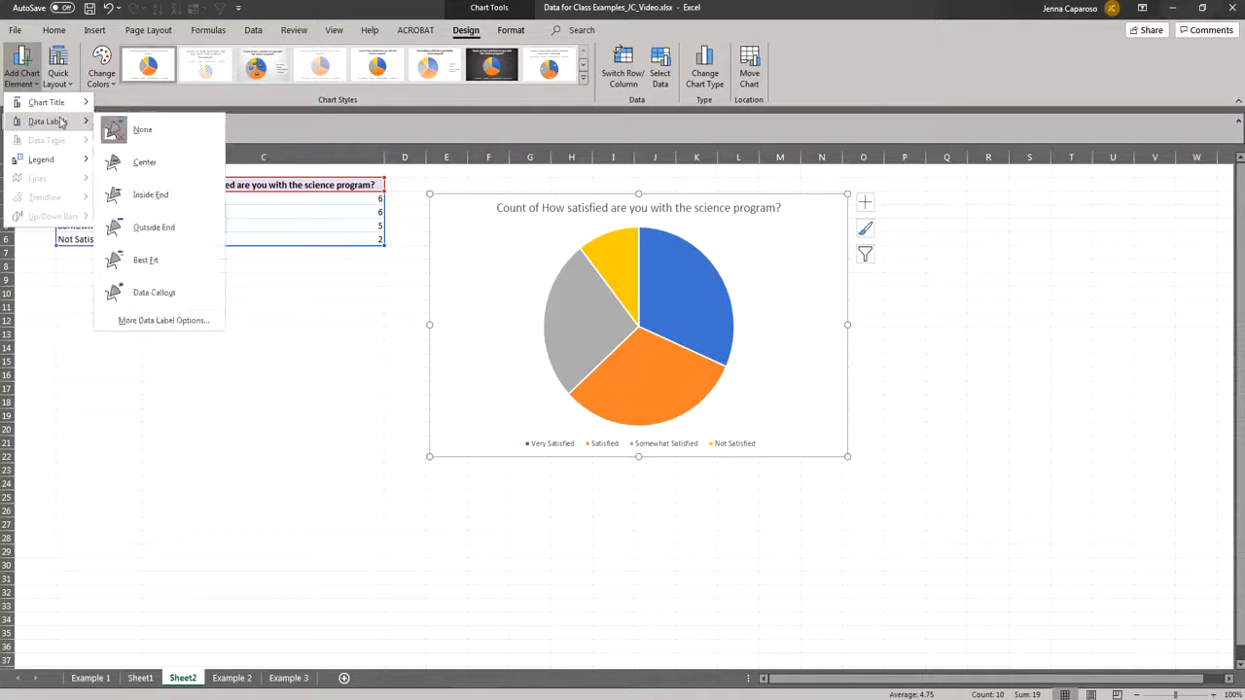
pyautogui.click(147, 169)
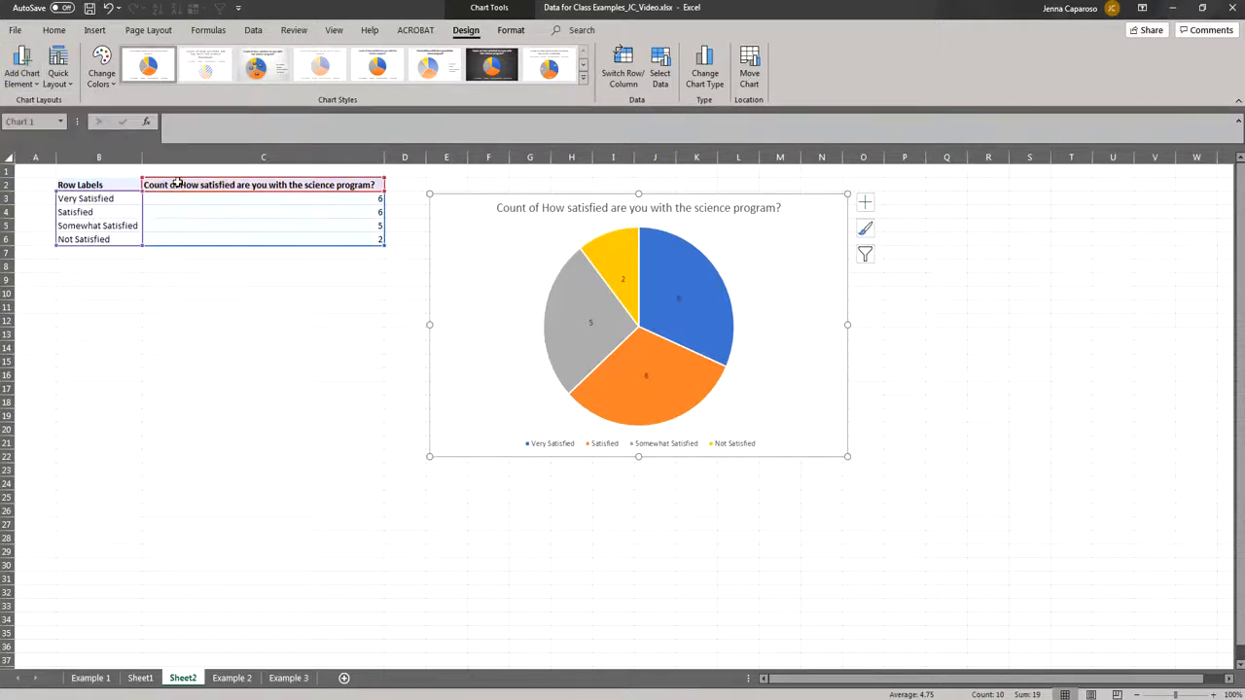
# - Increase the font size of all the pie chart's data labels to 24
pyautogui.click(587, 326)
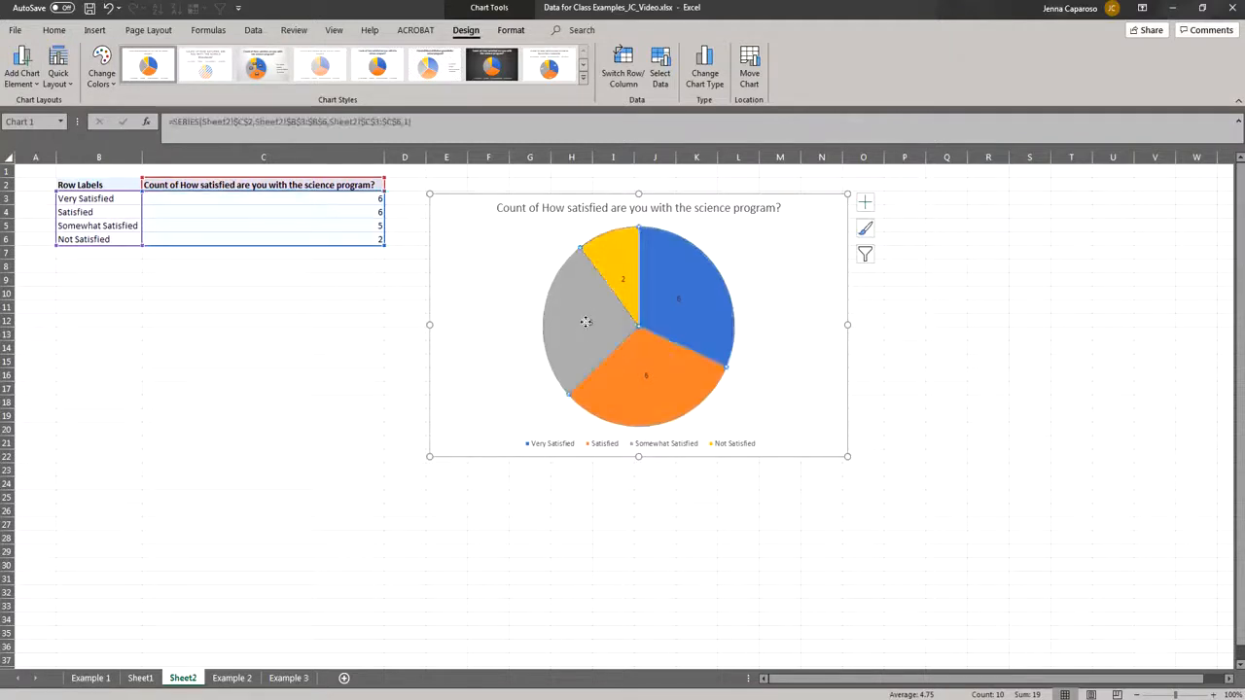
pyautogui.click(592, 325)
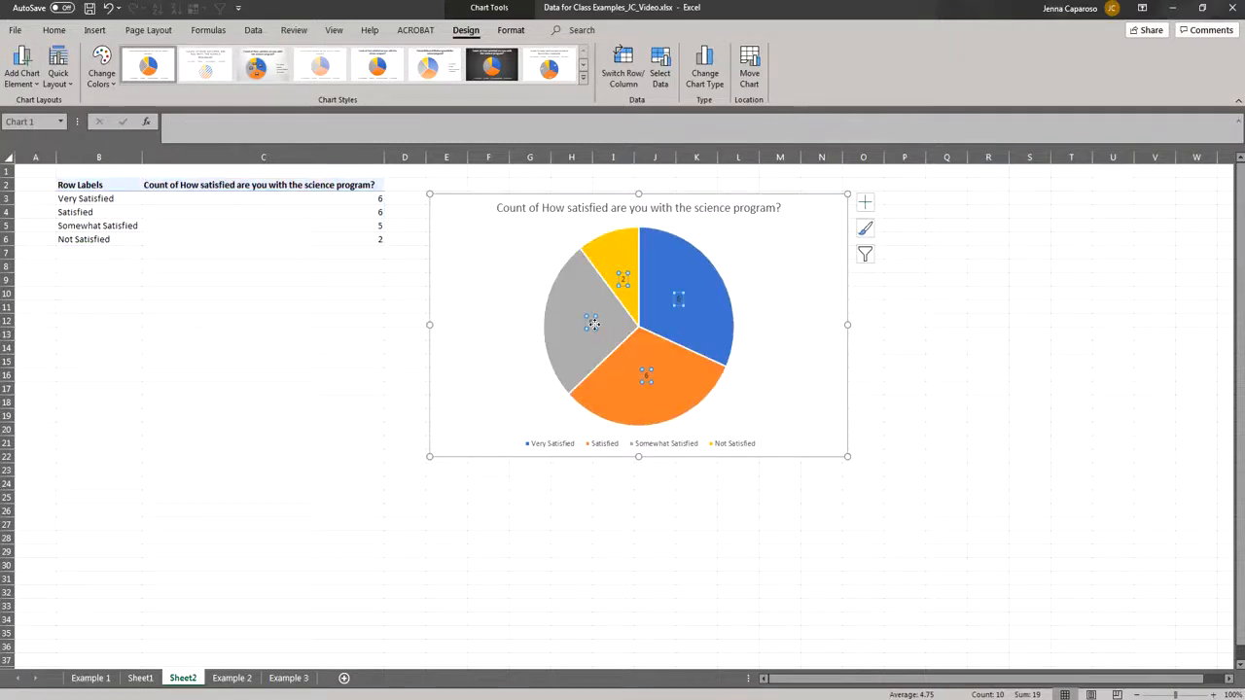
pyautogui.click(55, 30)
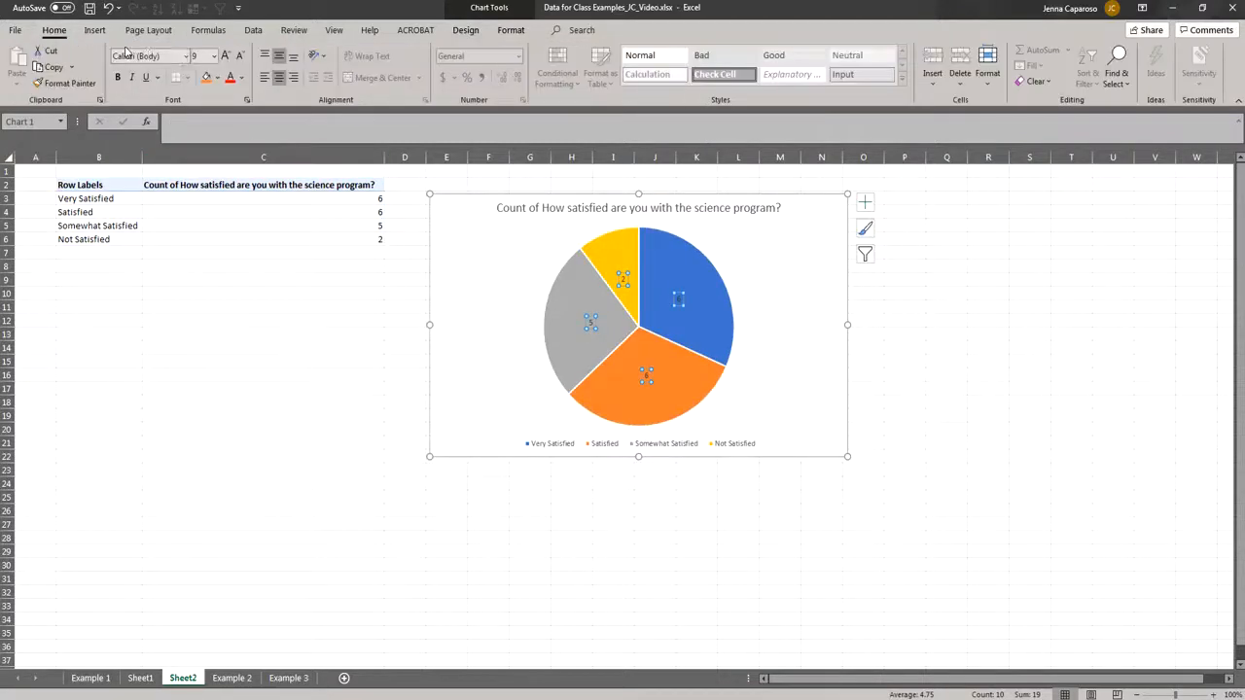
pyautogui.click(224, 55)
pyautogui.click(225, 56)
pyautogui.click(225, 56)
pyautogui.click(225, 56)
pyautogui.click(225, 55)
pyautogui.click(225, 56)
pyautogui.click(224, 55)
# - Remove "Count of" from the chart title so it reads "How satisfied are you with the science program?"
pyautogui.click(540, 207)
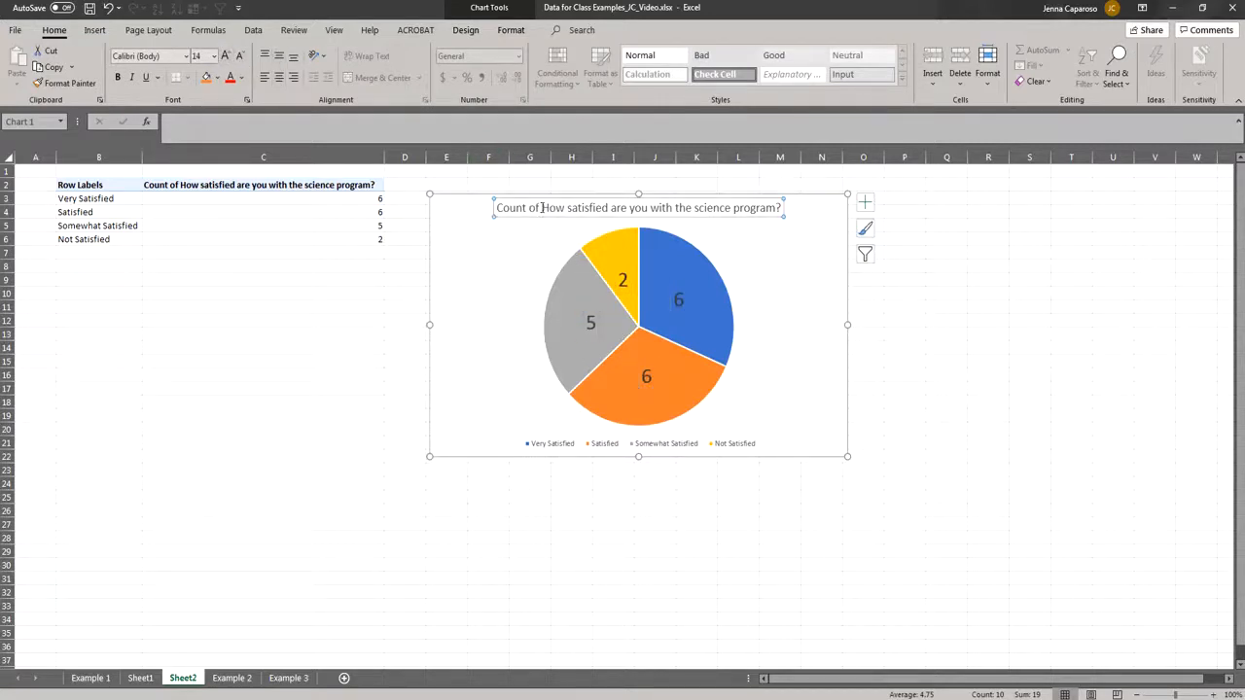
pyautogui.doubleClick(543, 208)
pyautogui.tripleClick(543, 208)
pyautogui.click(542, 209)
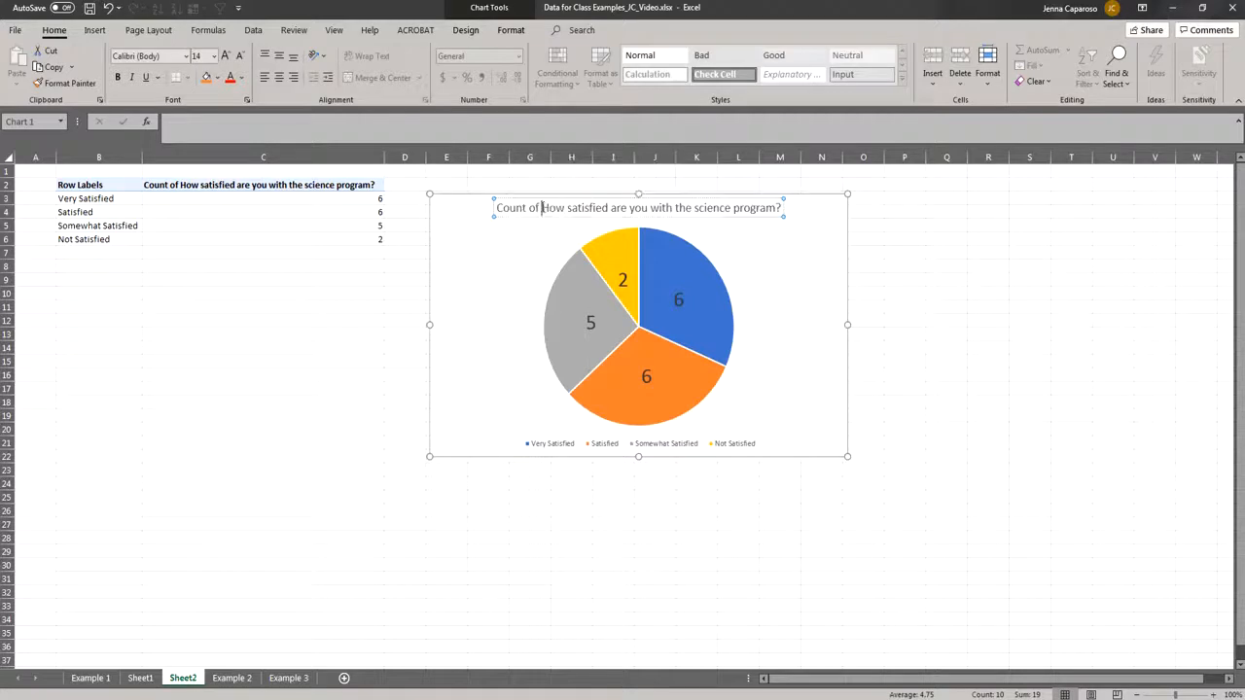
pyautogui.moveTo(541, 208); pyautogui.dragTo(496, 208)
pyautogui.press('Delete')
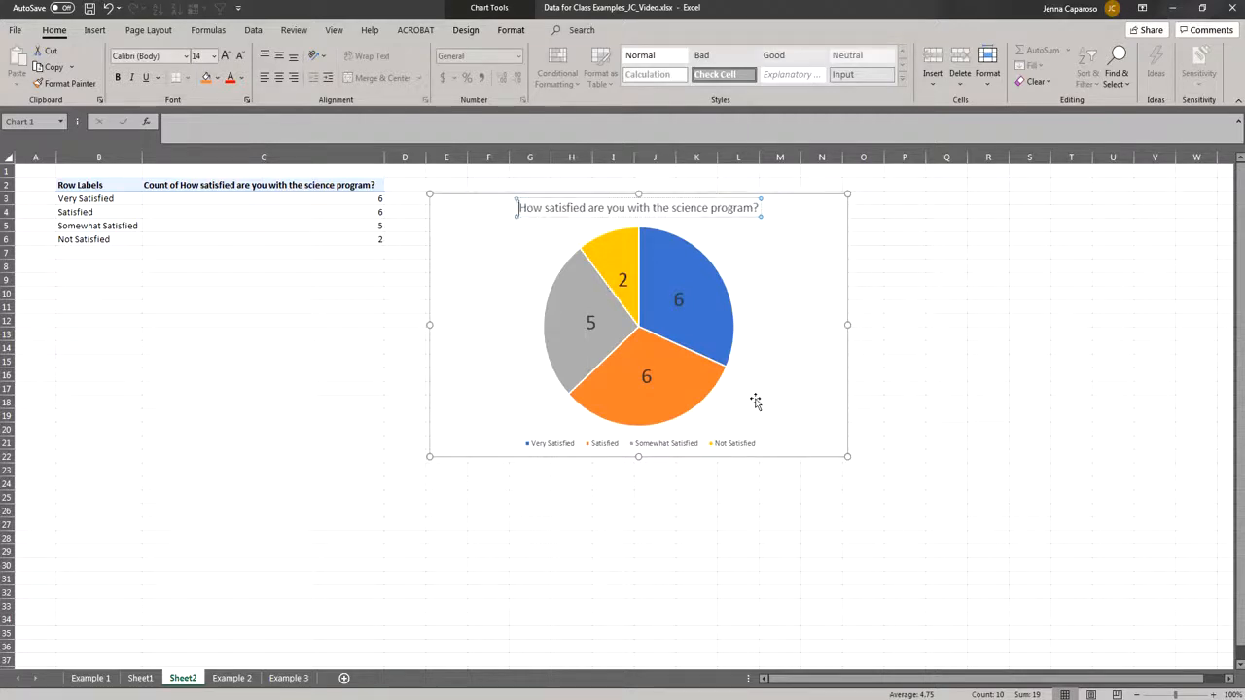
# - Increase the font size of the pie chart's legend to 11
pyautogui.click(698, 442)
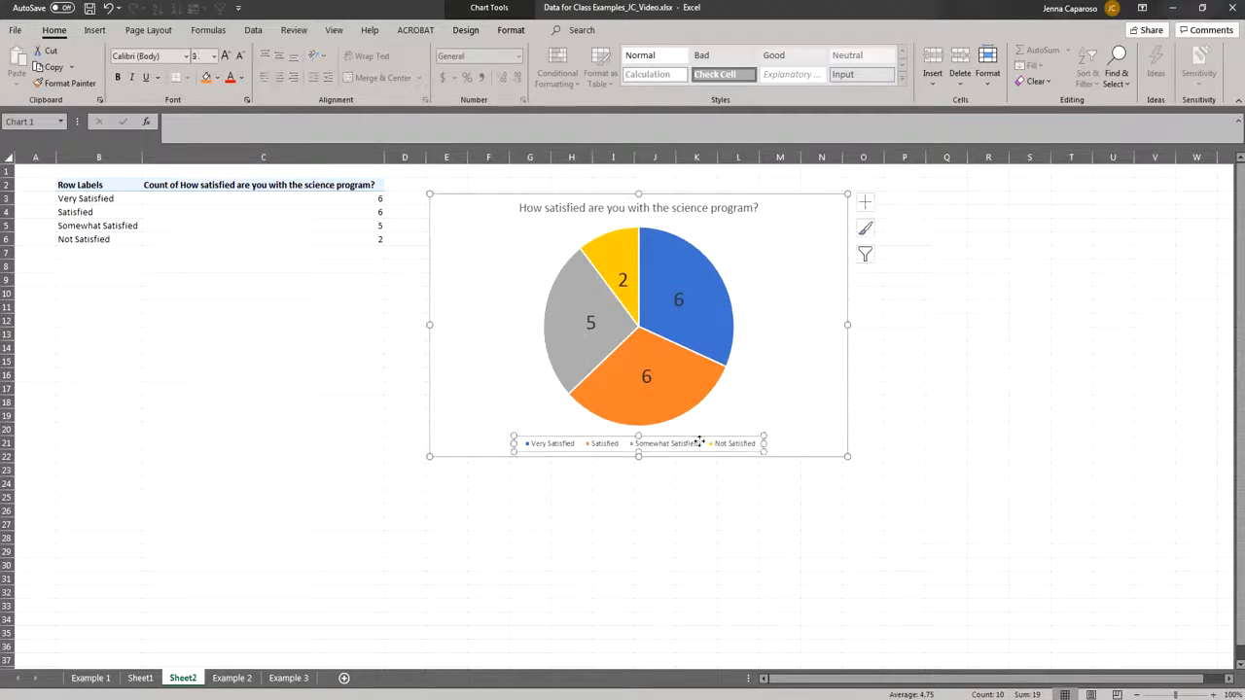
pyautogui.click(226, 55)
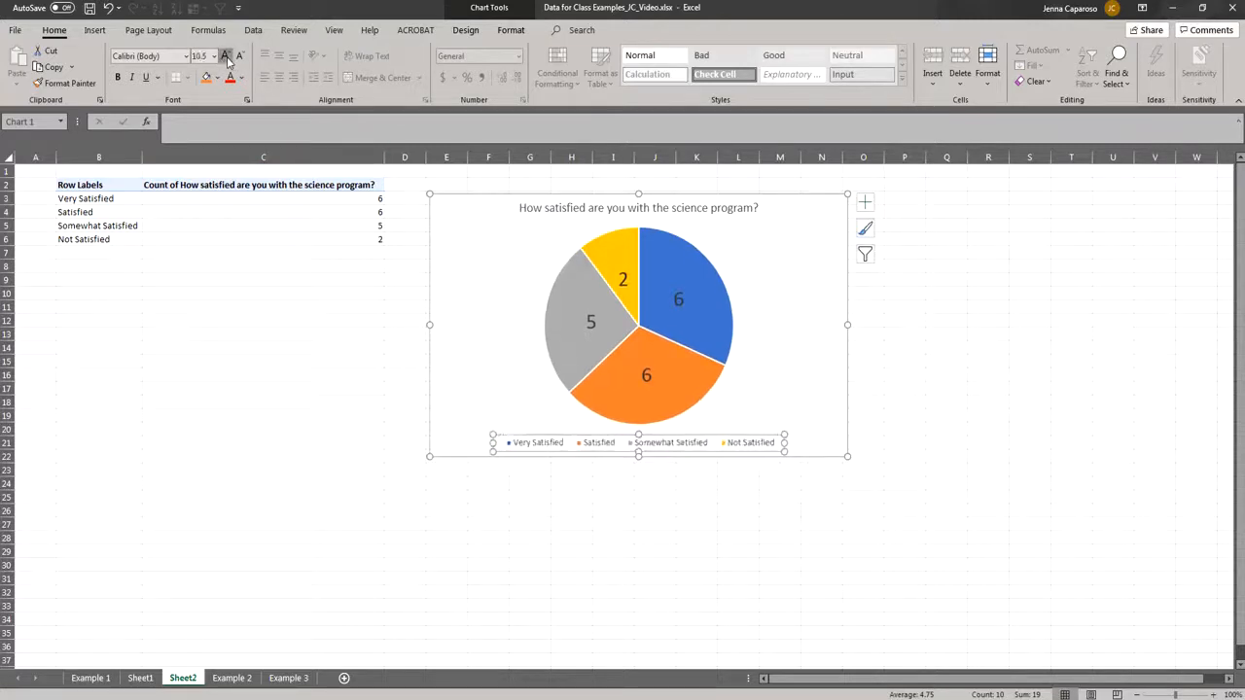
pyautogui.click(226, 55)
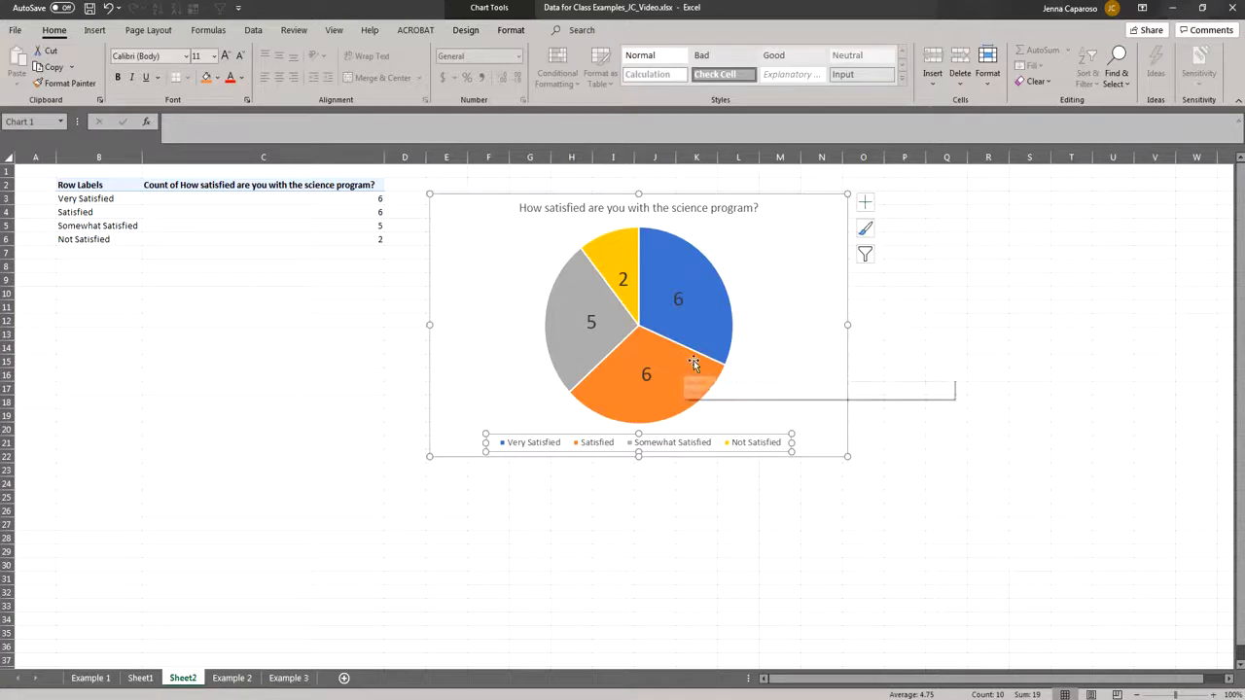
# - Fill only the pie chart's Satisfied slice with the dark blue-gray theme color
pyautogui.moveTo(710, 356)
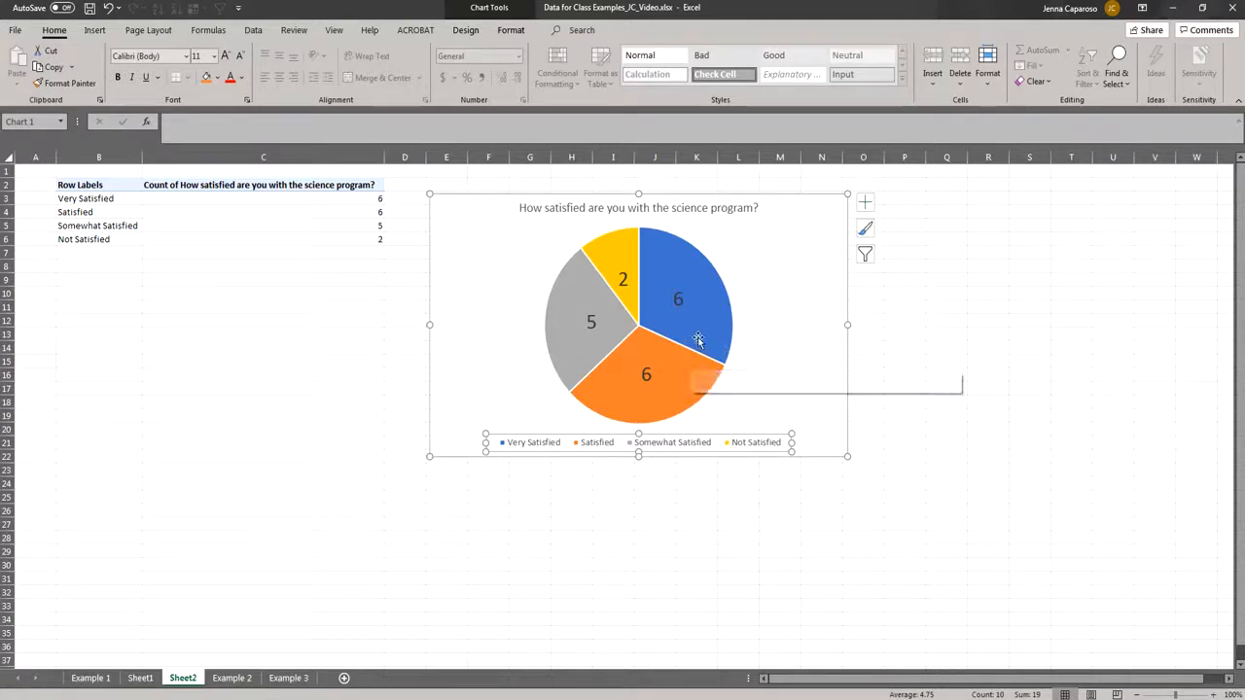
pyautogui.click(695, 368)
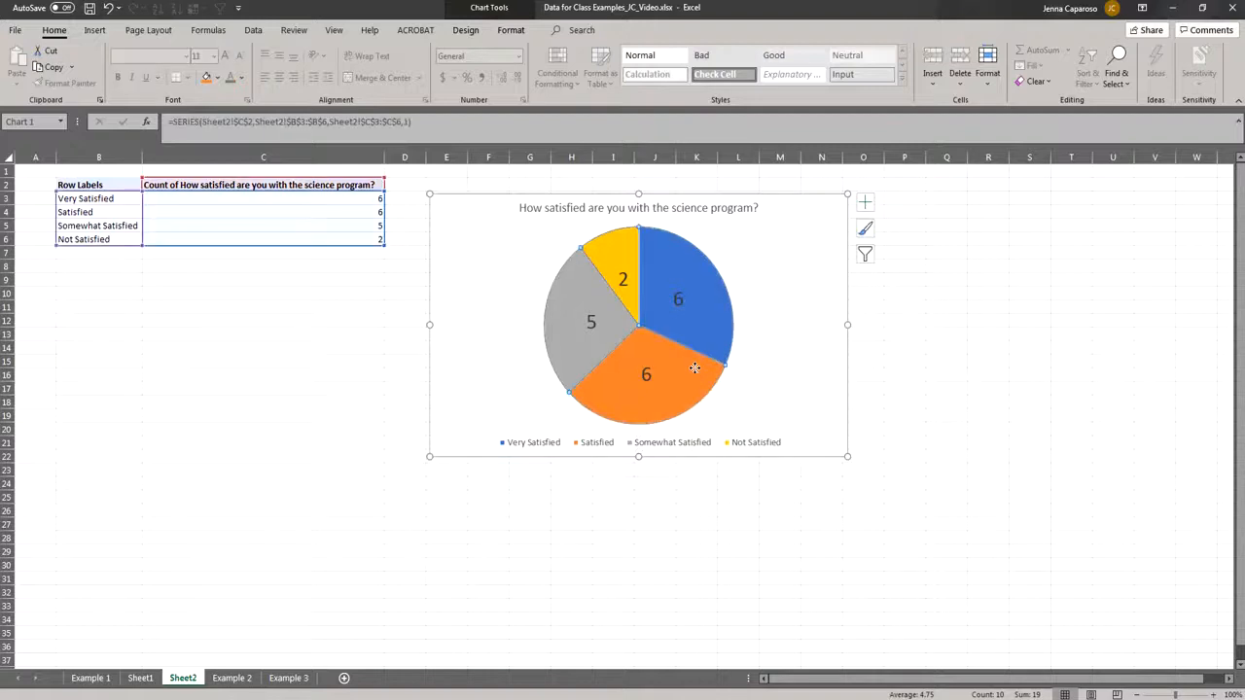
pyautogui.click(647, 351)
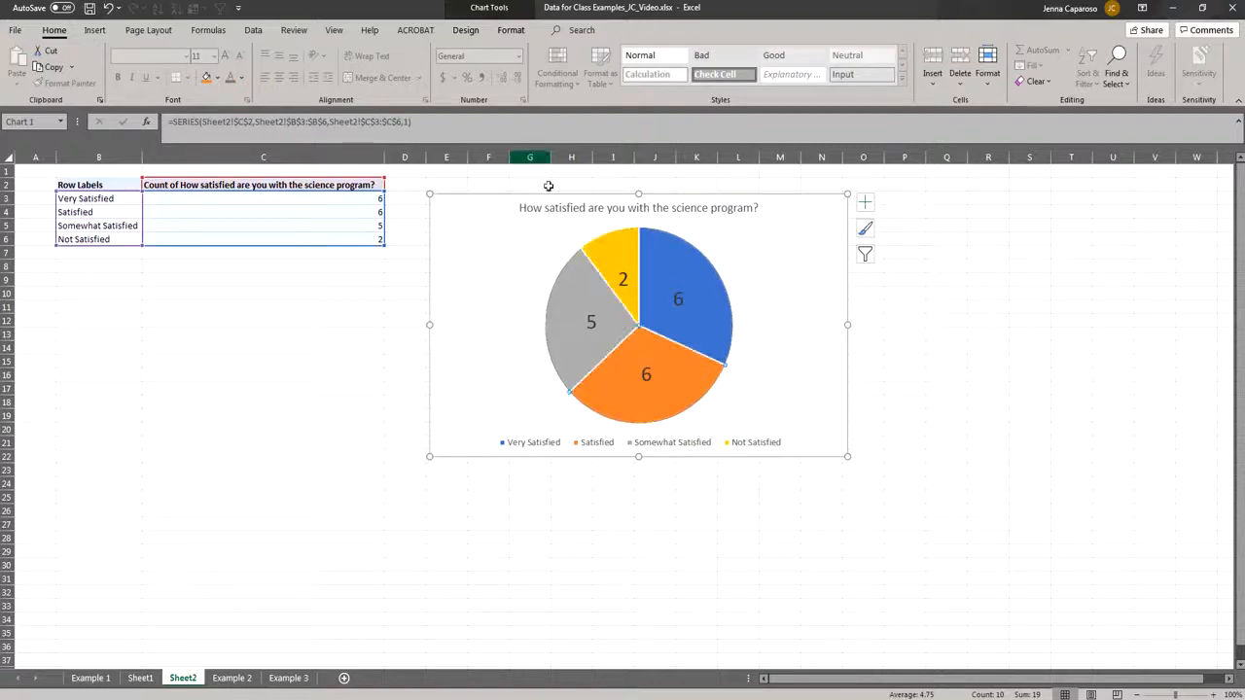
pyautogui.rightClick(649, 345)
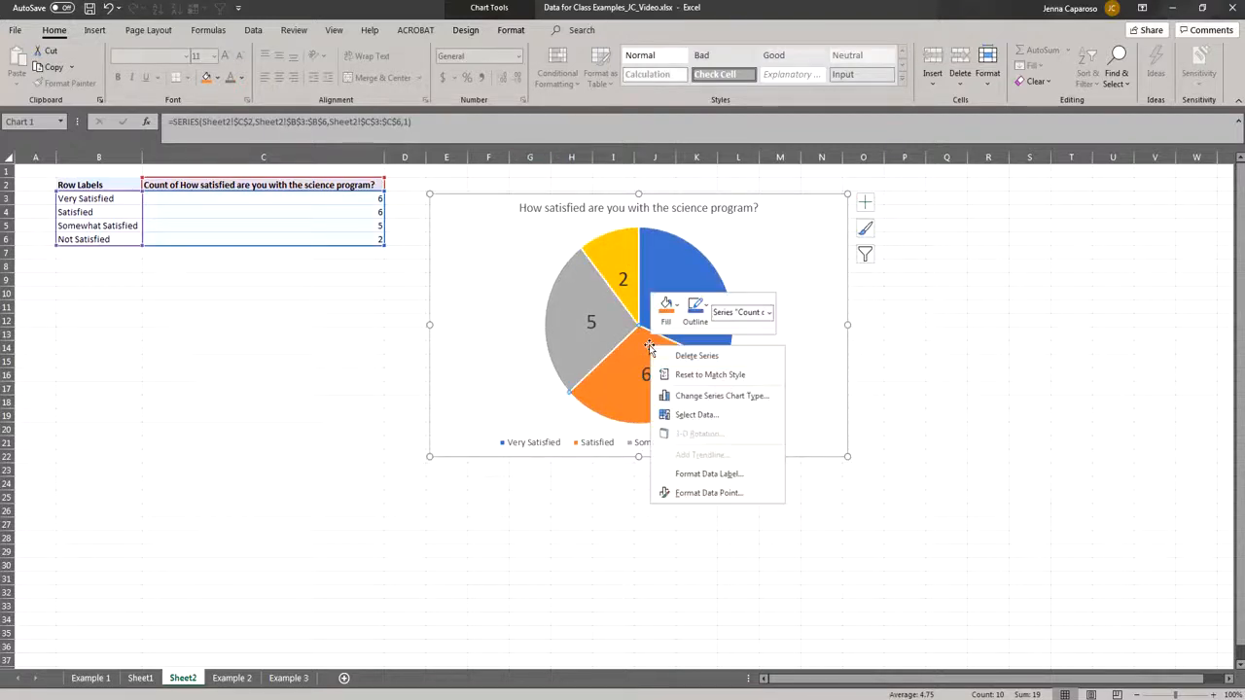
pyautogui.click(666, 307)
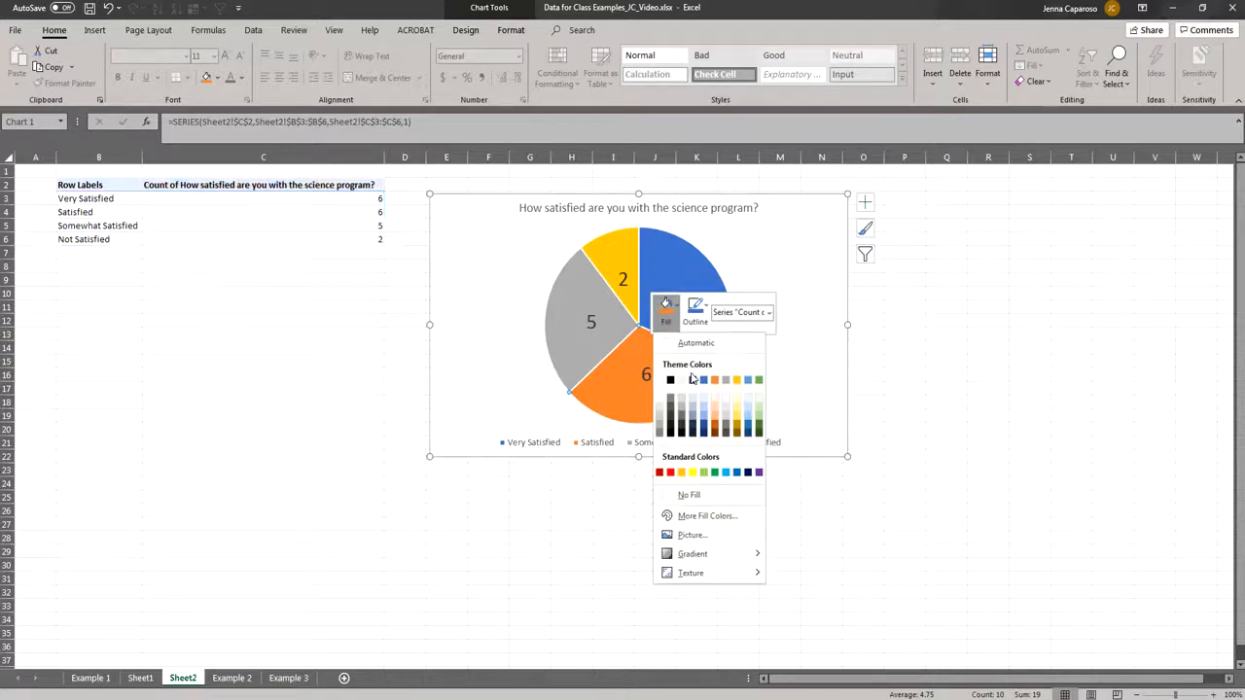
pyautogui.click(693, 381)
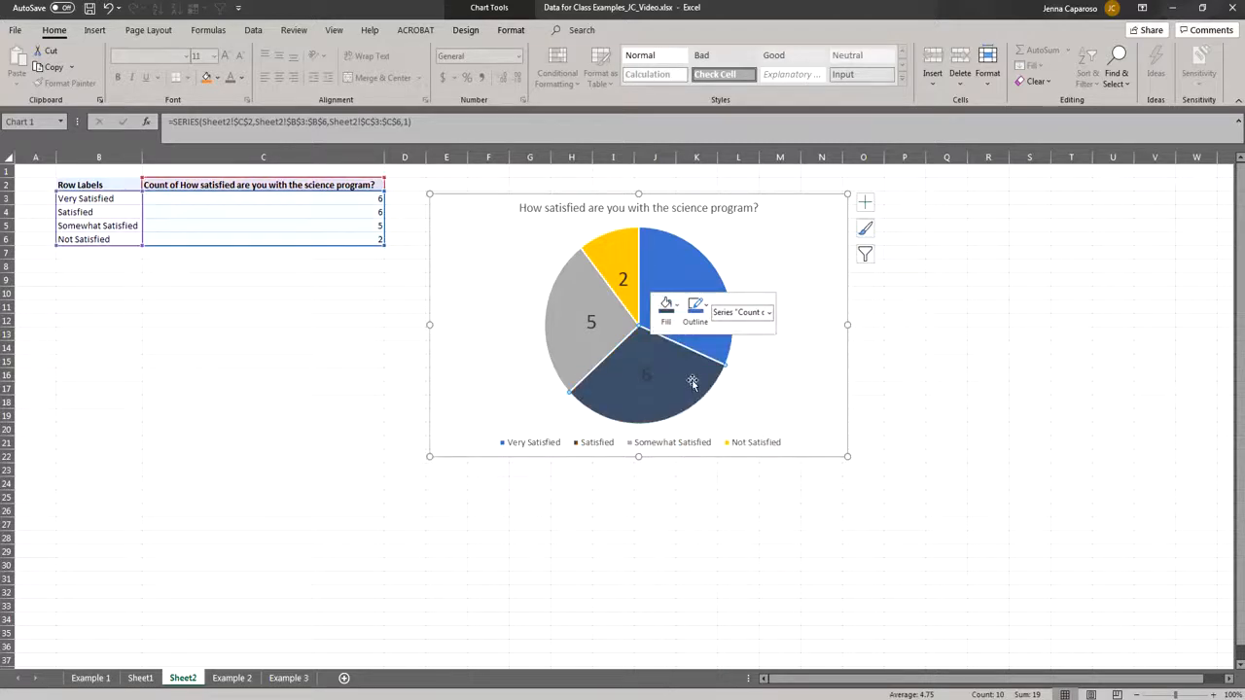
# - Change the font color of only the pie chart's Satisfied data label to white
pyautogui.click(644, 362)
pyautogui.click(644, 362)
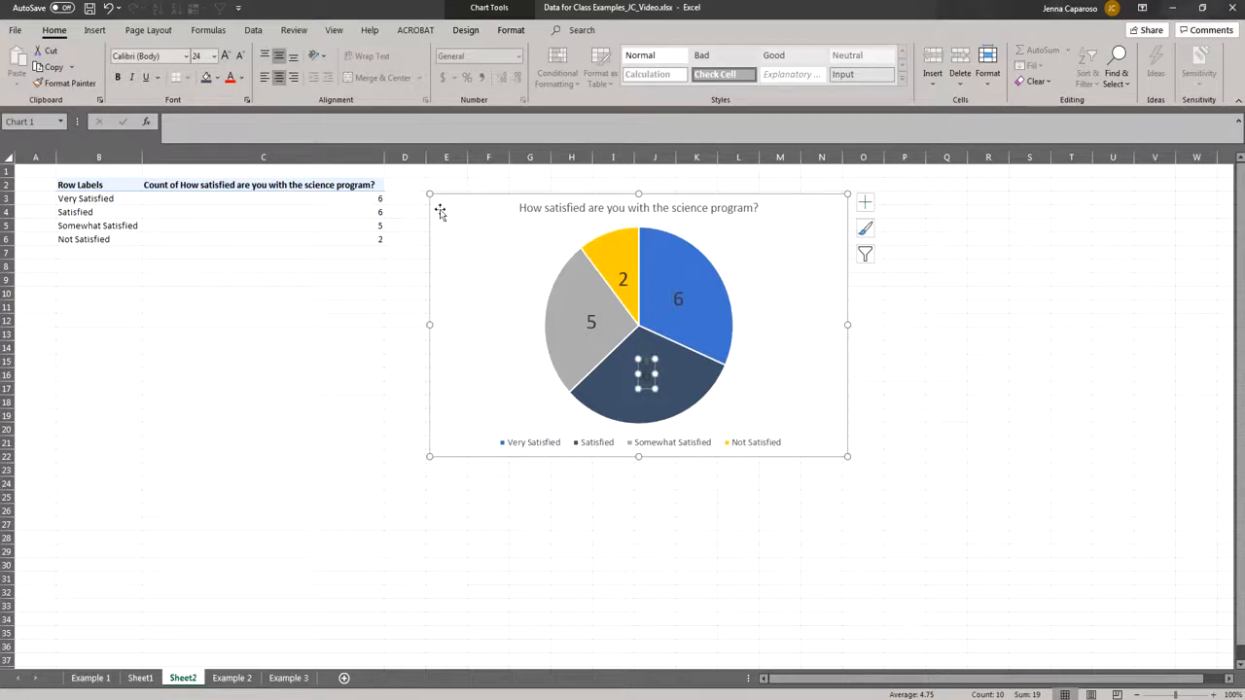
pyautogui.click(234, 80)
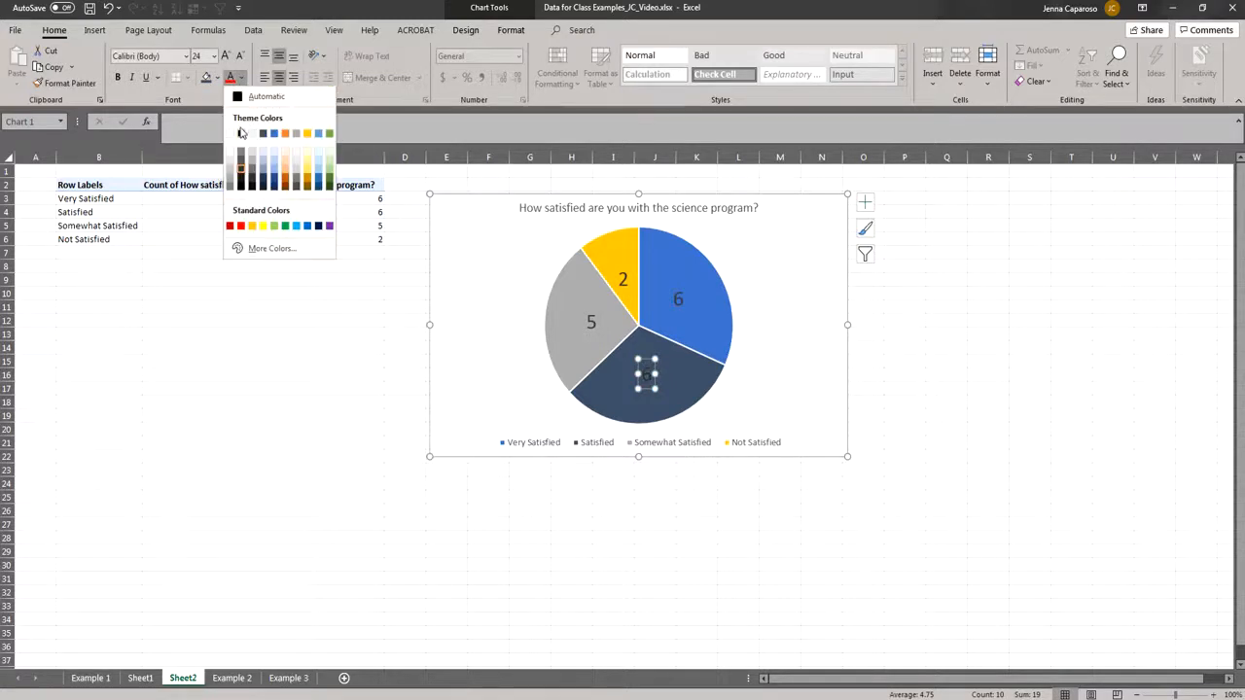
pyautogui.click(235, 132)
pyautogui.click(946, 389)
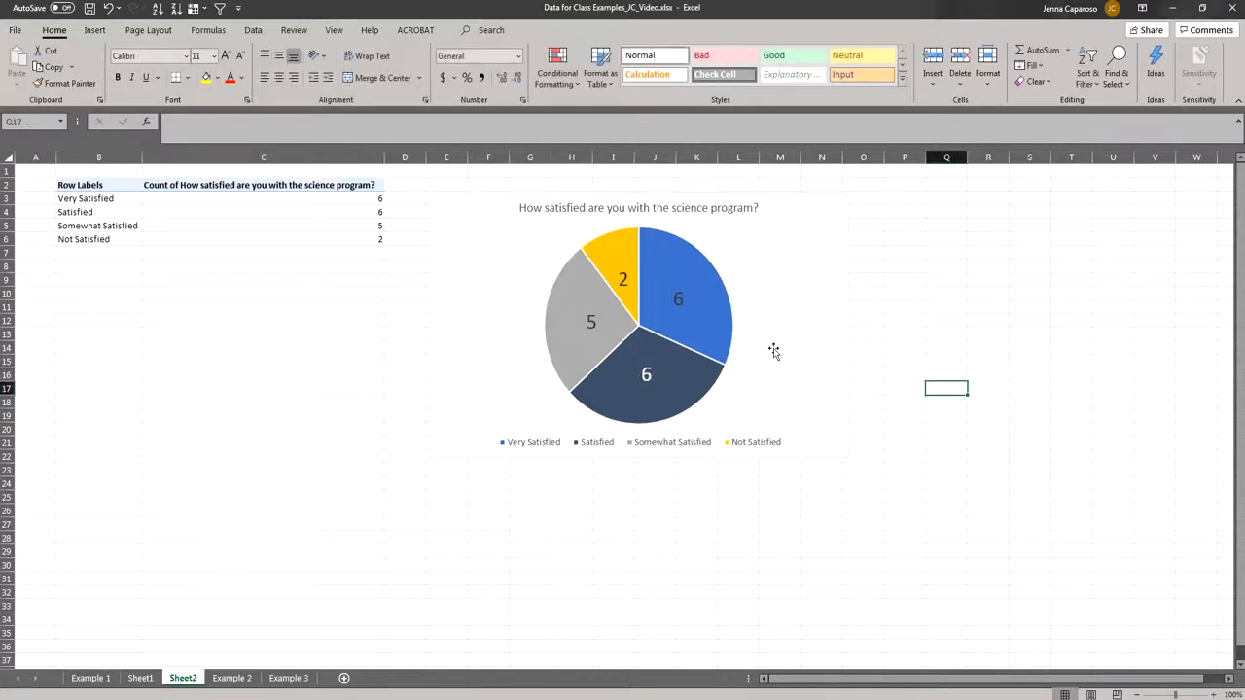
pyautogui.click(768, 274)
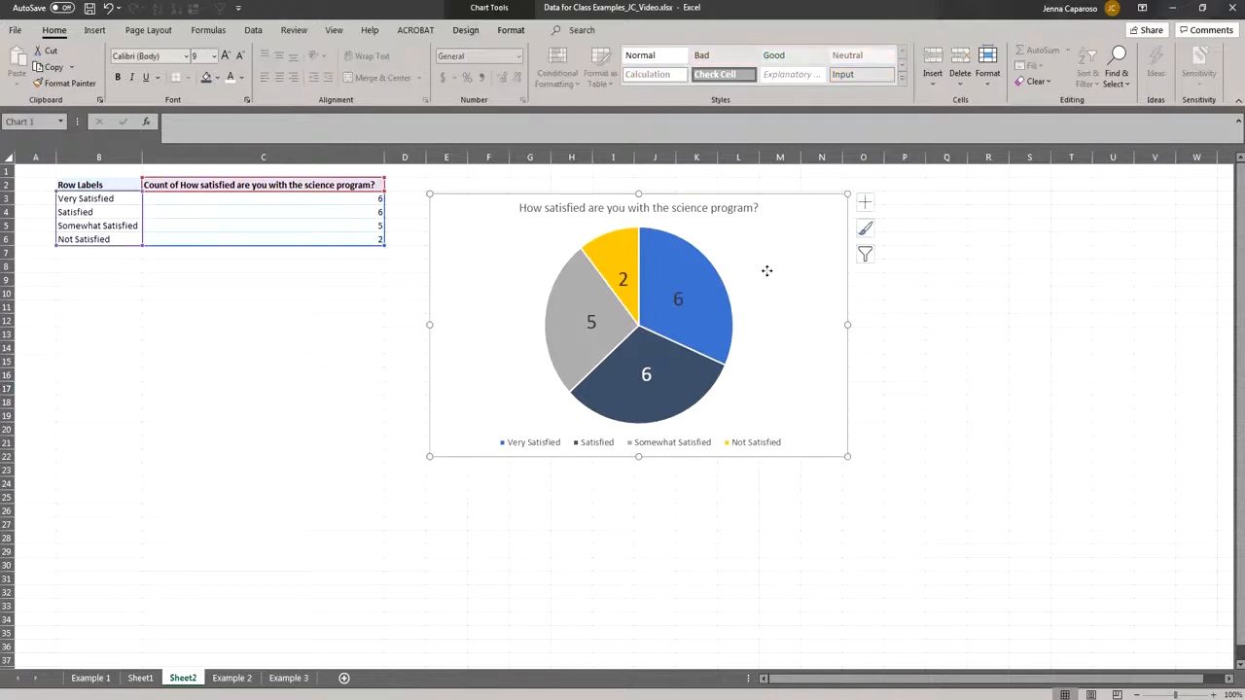
pyautogui.click(333, 312)
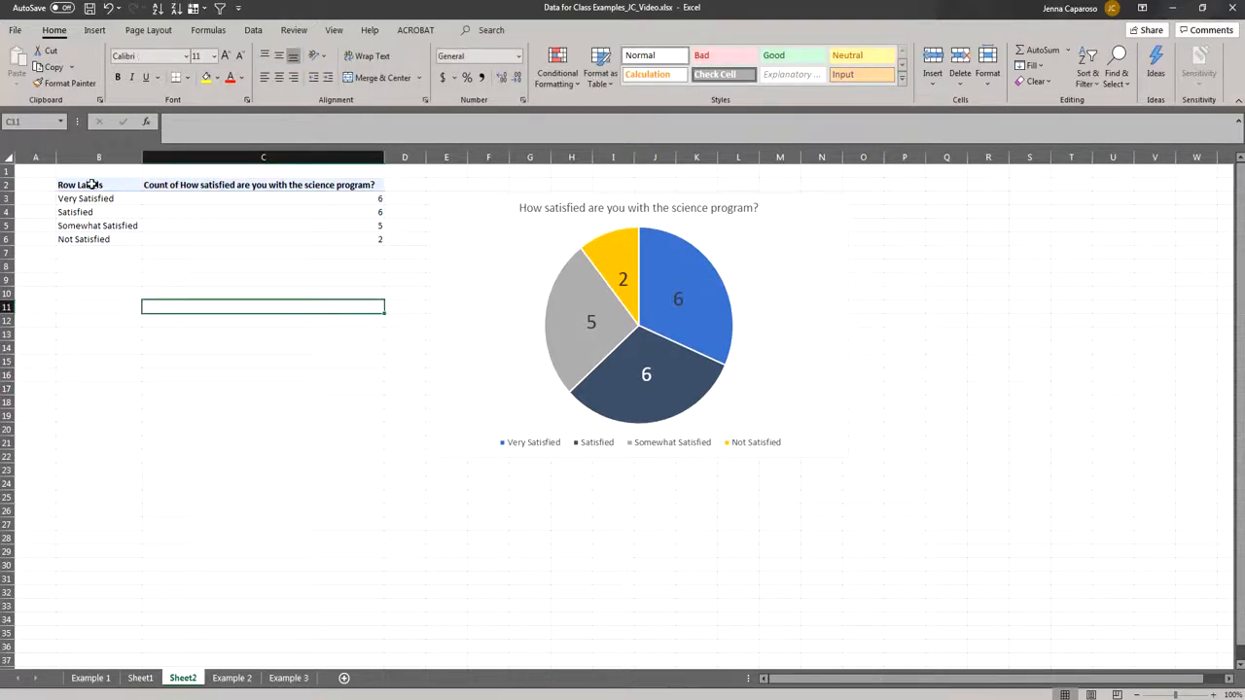
# - Insert a clustered column chart from the satisfaction table in B2:C6 and place it, enlarged, directly below the pie chart
pyautogui.moveTo(92, 185); pyautogui.dragTo(175, 239)
pyautogui.click(94, 30)
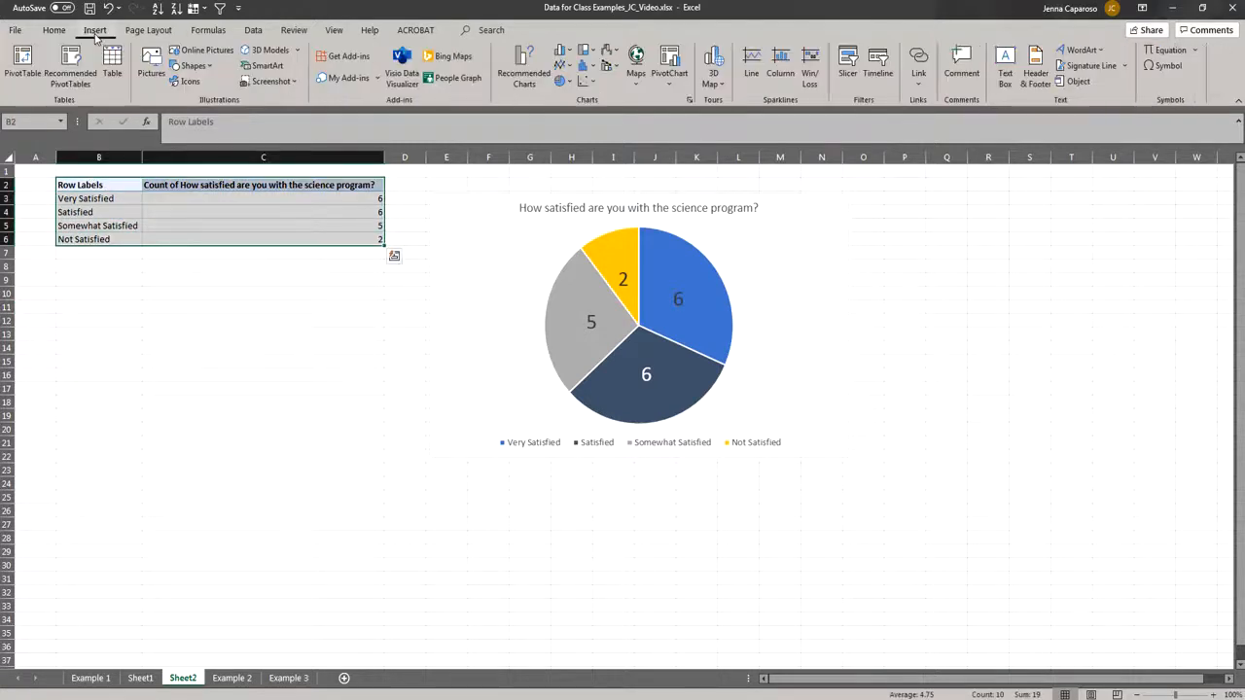
pyautogui.click(562, 51)
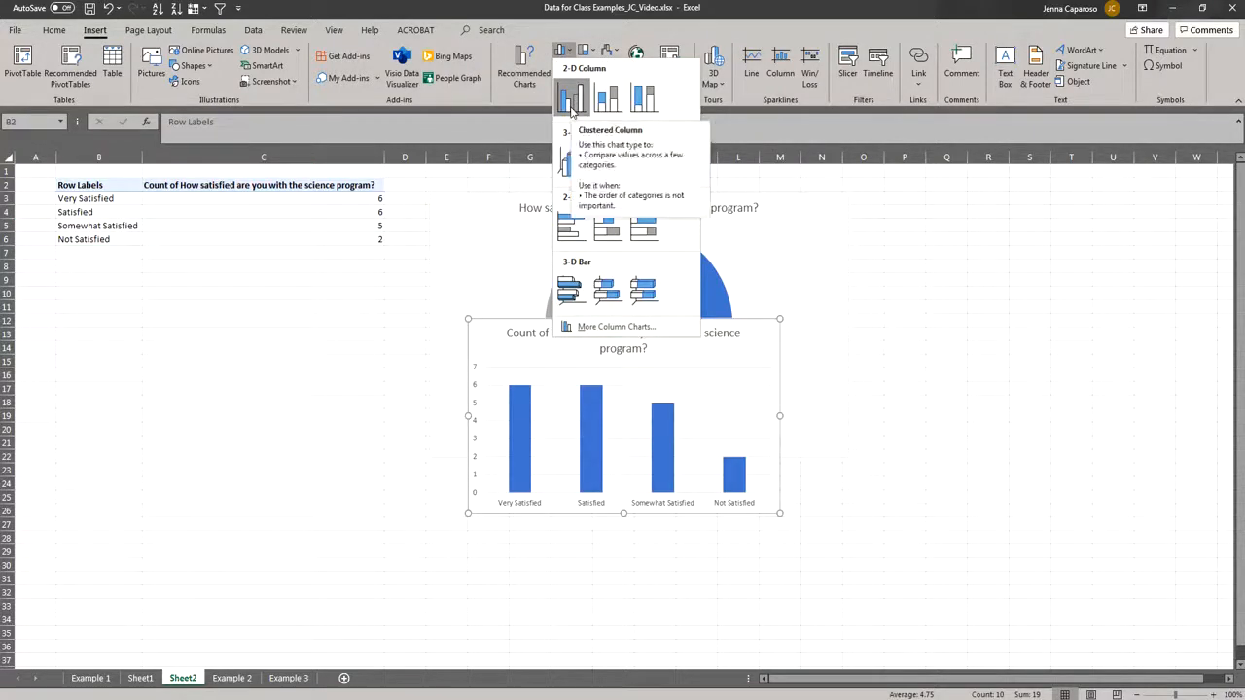
pyautogui.click(571, 107)
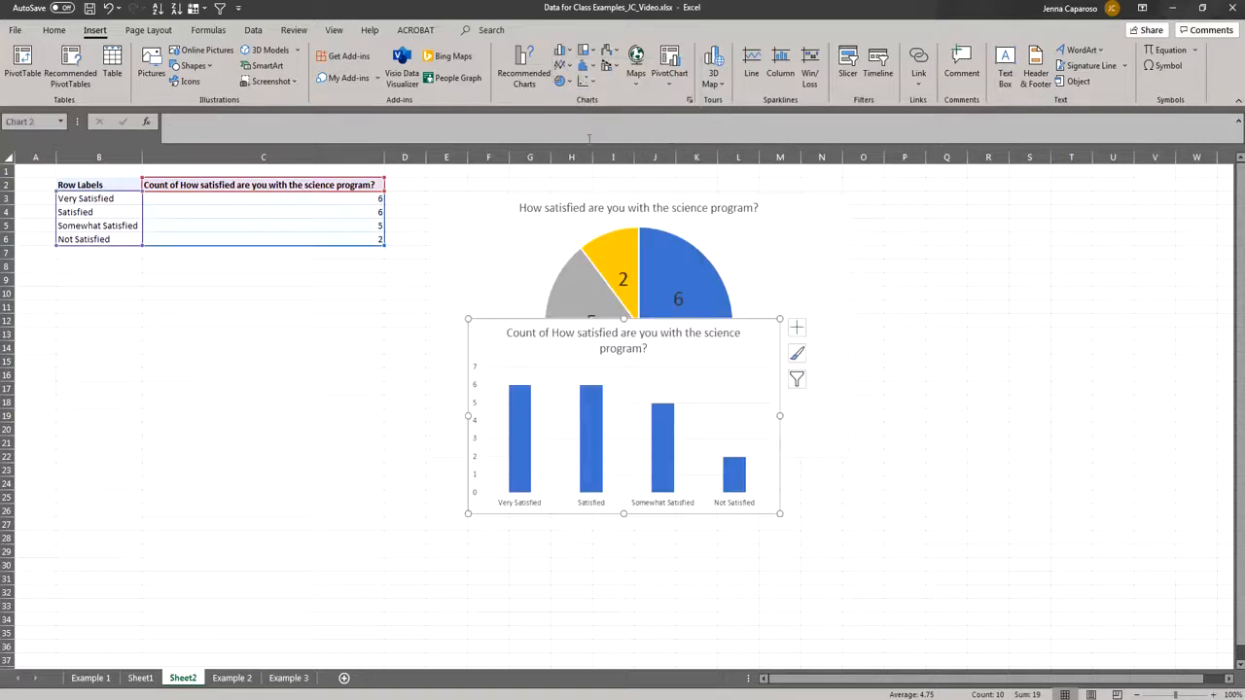
pyautogui.moveTo(714, 328); pyautogui.dragTo(853, 550)
# - Delete the column chart's vertical axis and add data labels to its columns
pyautogui.scroll(-5, 849, 438)
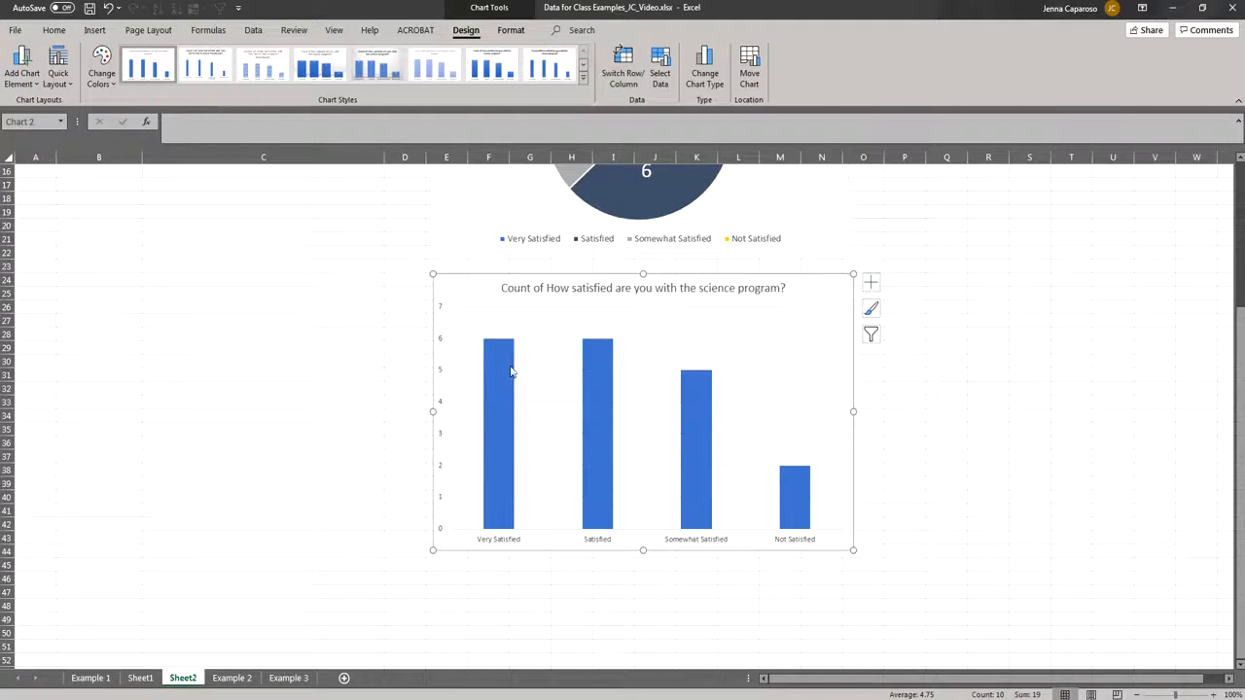
pyautogui.click(443, 339)
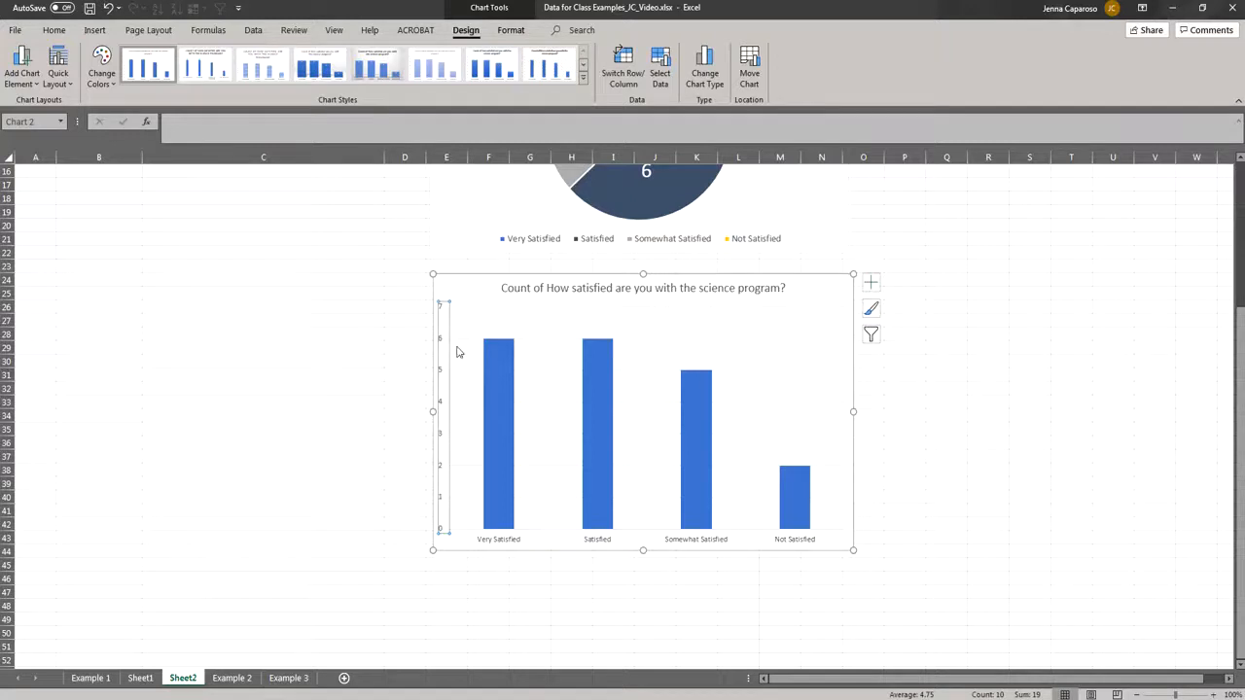
pyautogui.press('Delete')
pyautogui.rightClick(500, 372)
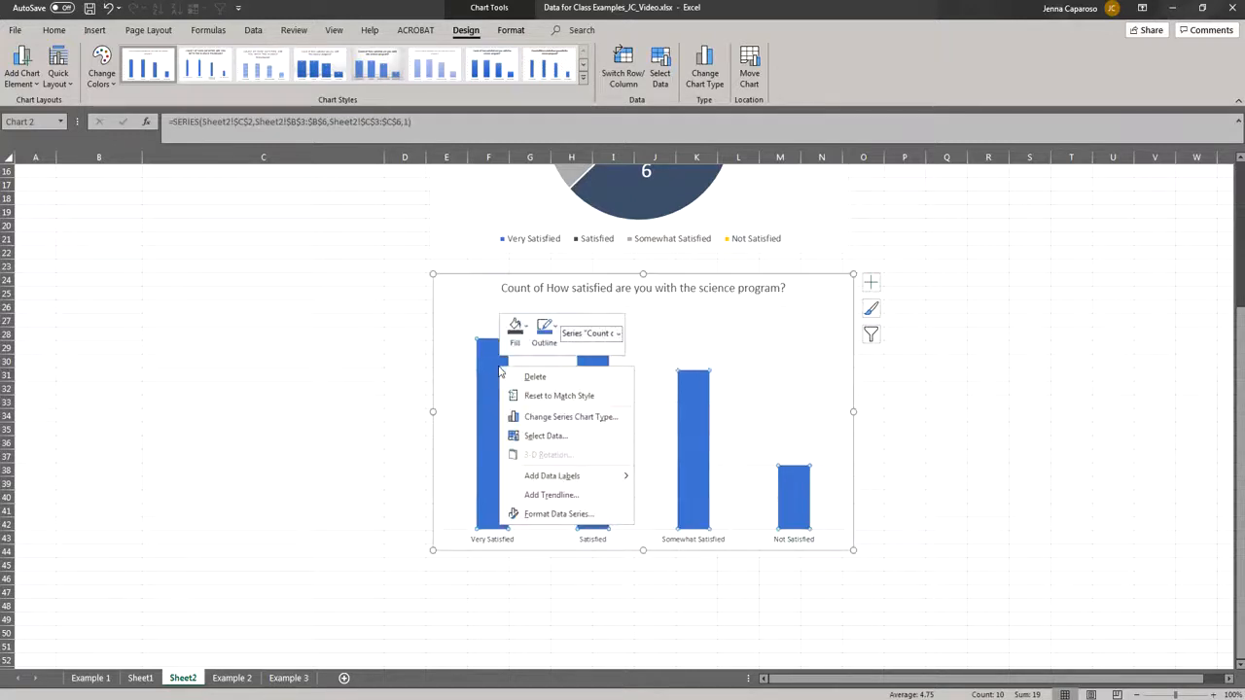
pyautogui.click(547, 476)
# - Remove "Count of" from the column chart's title so it reads "How satisfied are you with the science program?"
pyautogui.click(547, 285)
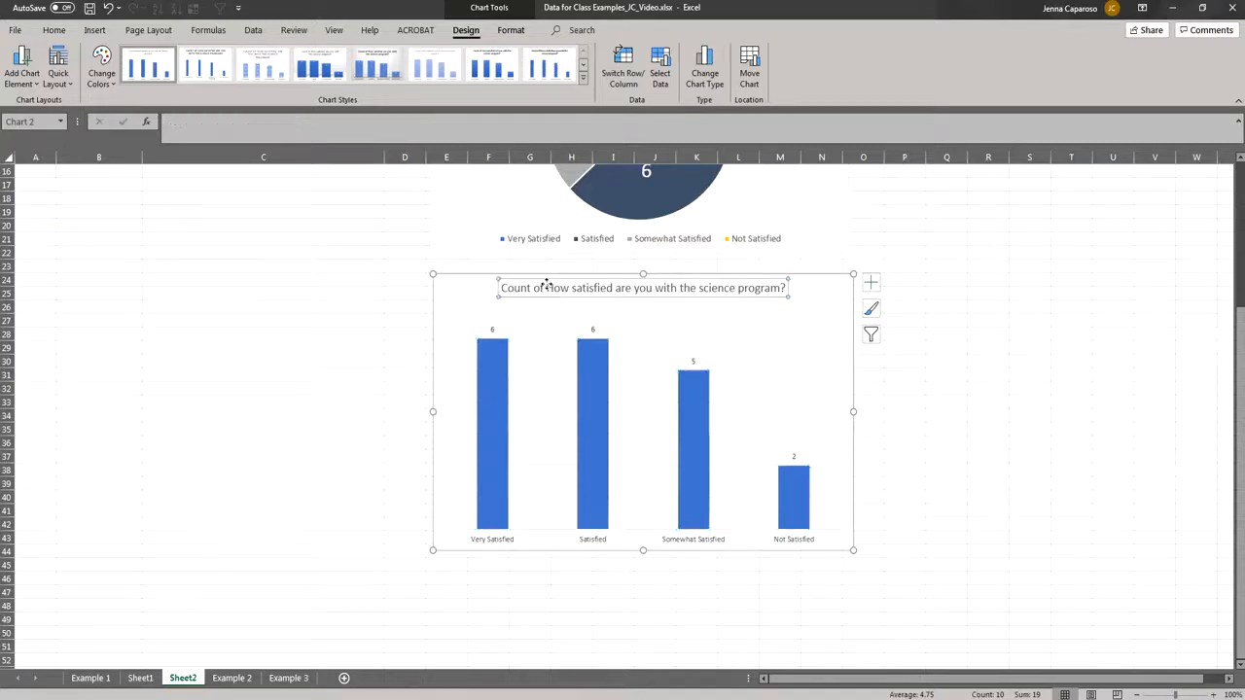
pyautogui.click(547, 287)
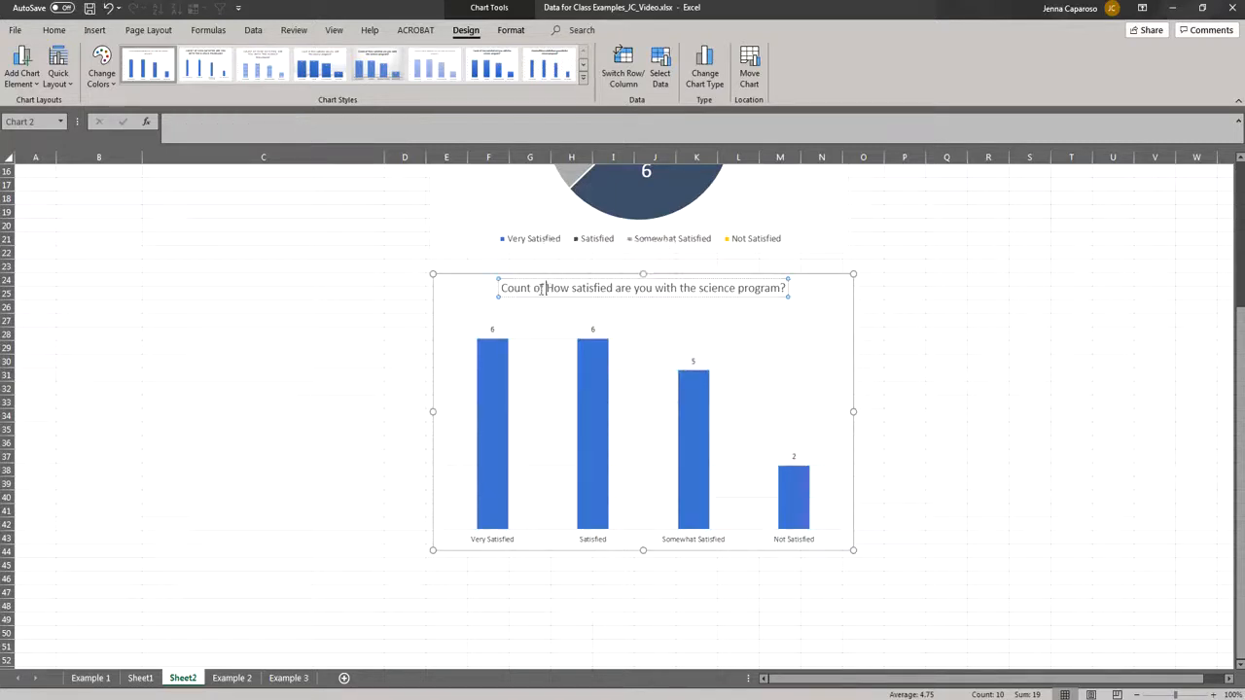
pyautogui.moveTo(546, 288); pyautogui.dragTo(500, 289)
pyautogui.press('BackSpace')
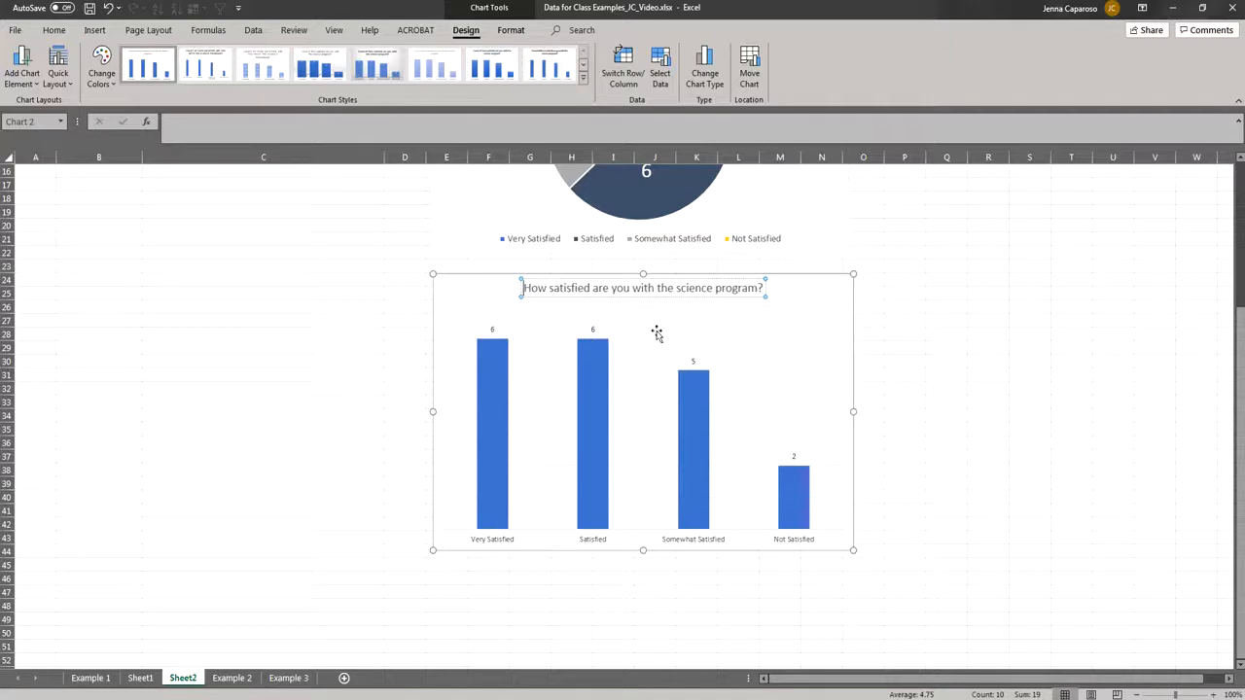
# - Shrink the column chart's plot area from its upper edge to leave more space beneath the title
pyautogui.click(656, 343)
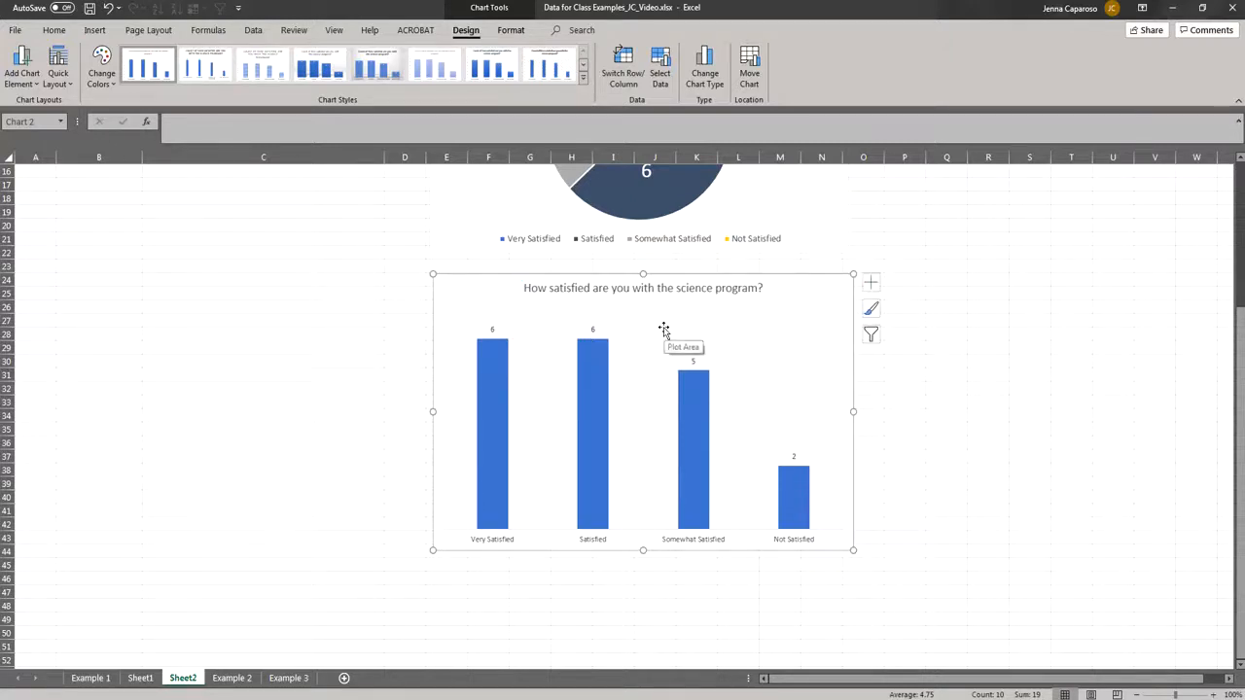
pyautogui.click(651, 380)
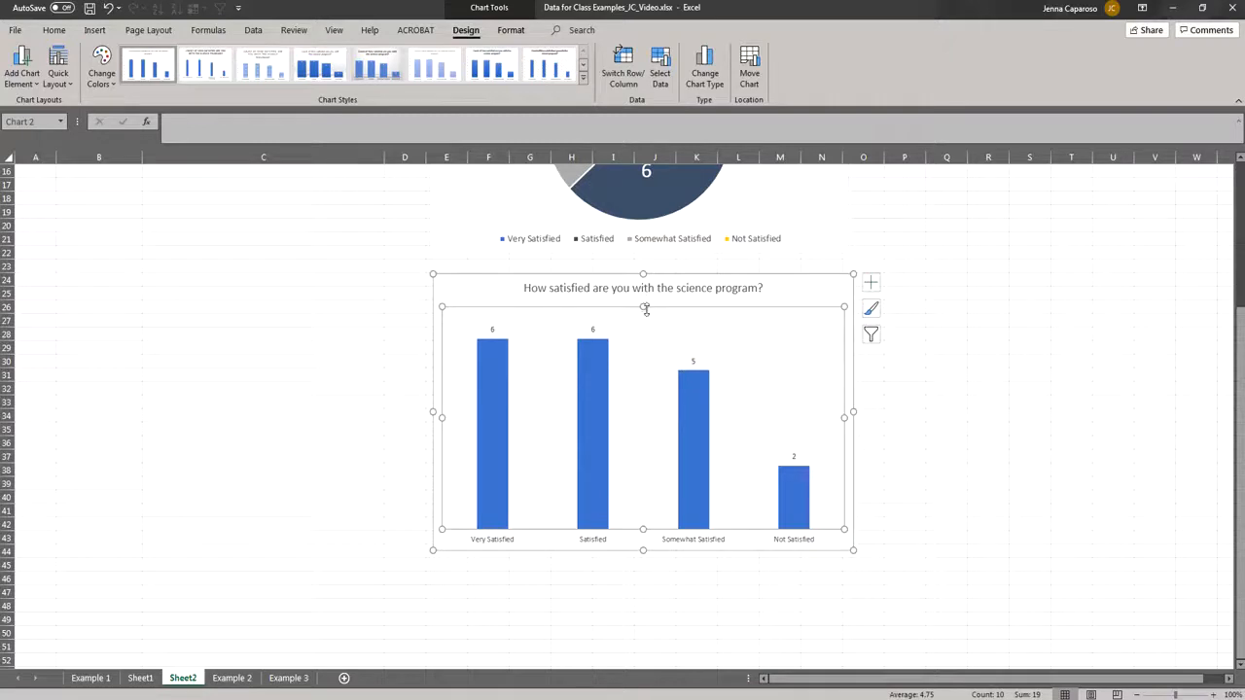
pyautogui.moveTo(643, 360); pyautogui.dragTo(614, 467)
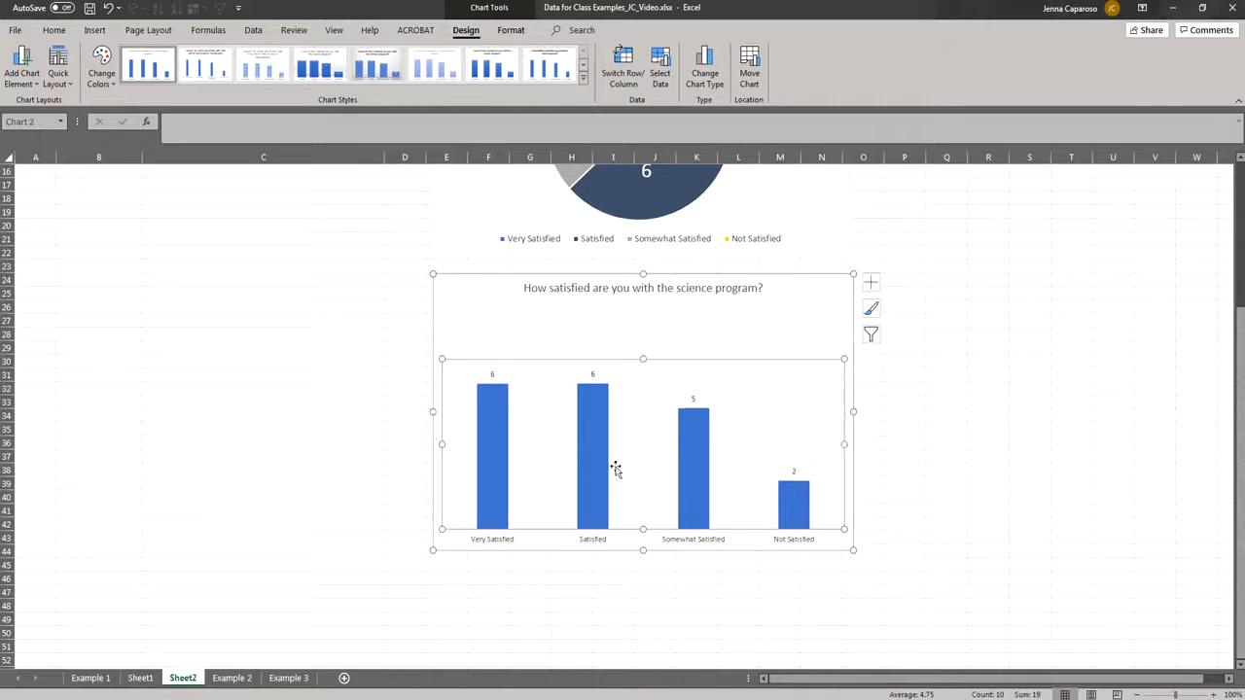
# - Increase the font size of the column chart's category axis labels to 10.5
pyautogui.click(604, 540)
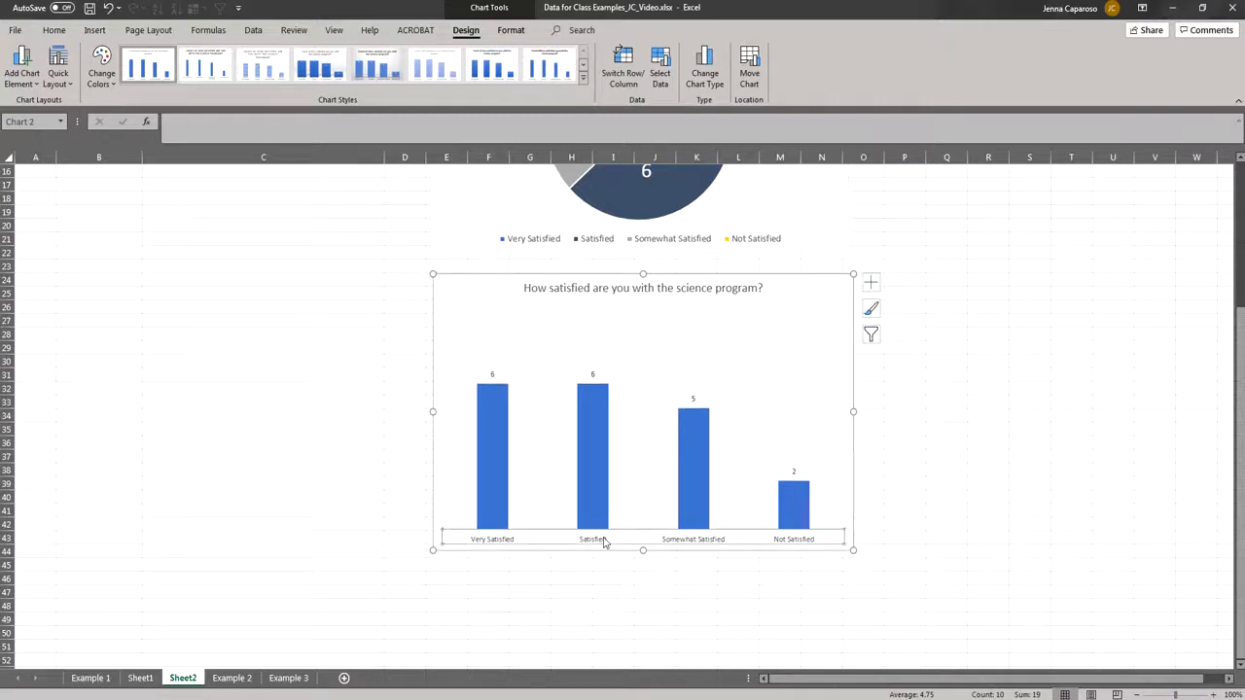
pyautogui.click(59, 31)
pyautogui.click(226, 55)
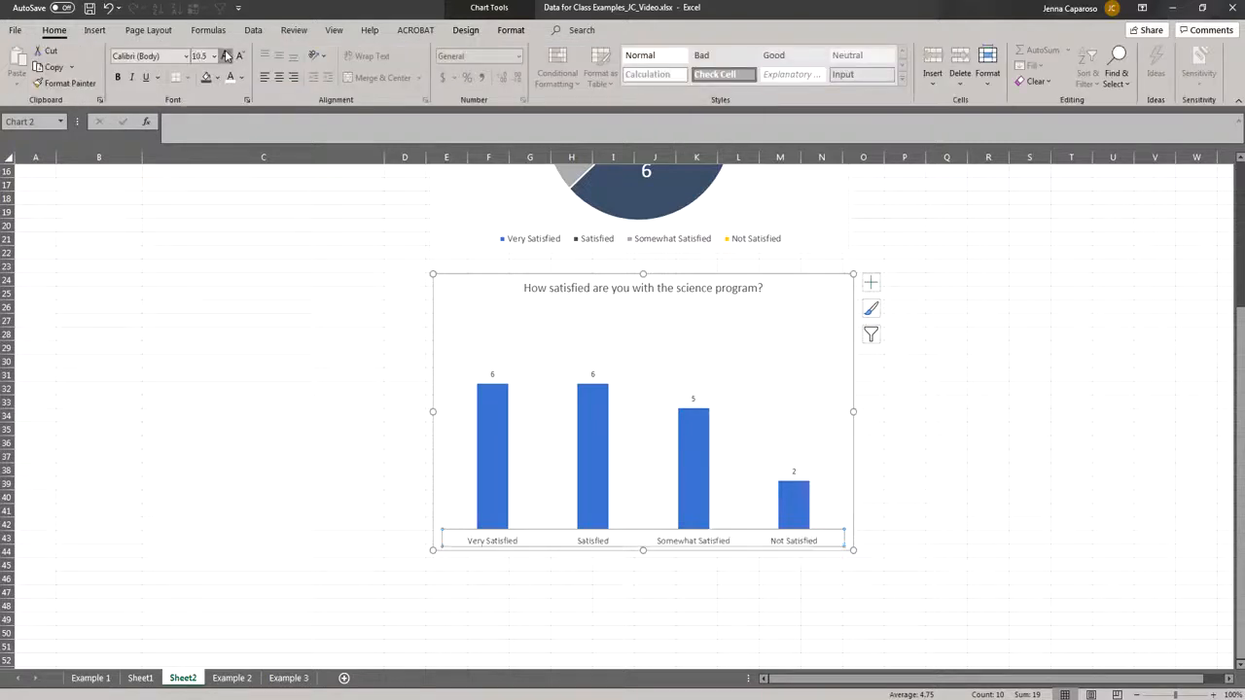
pyautogui.click(985, 376)
# - Move the column chart's title slightly down toward the columns
pyautogui.click(647, 290)
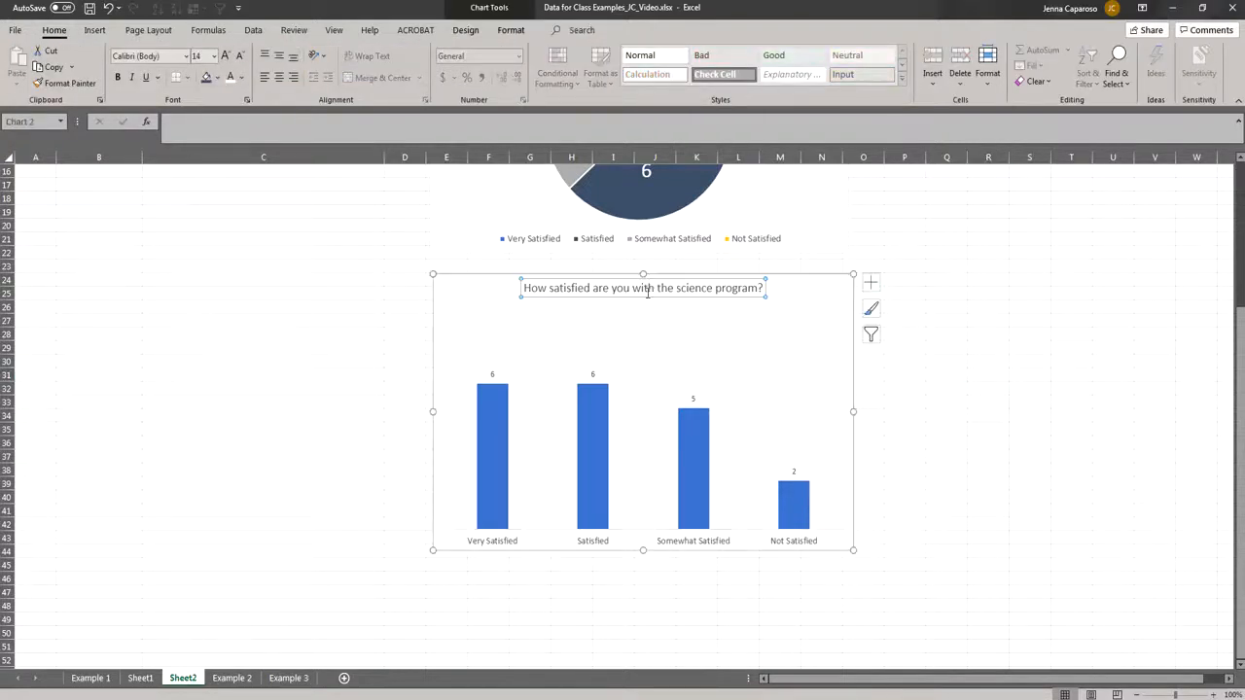
pyautogui.moveTo(645, 289); pyautogui.dragTo(645, 306)
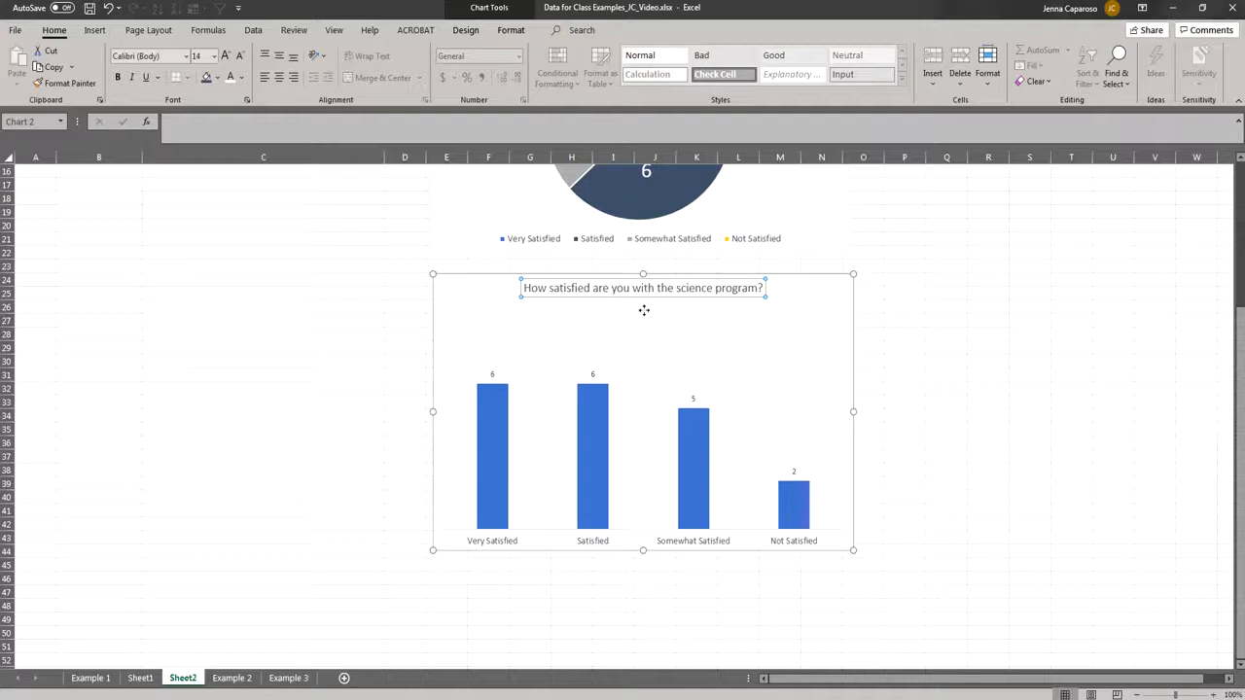
pyautogui.click(993, 278)
pyautogui.scroll(5, 992, 278)
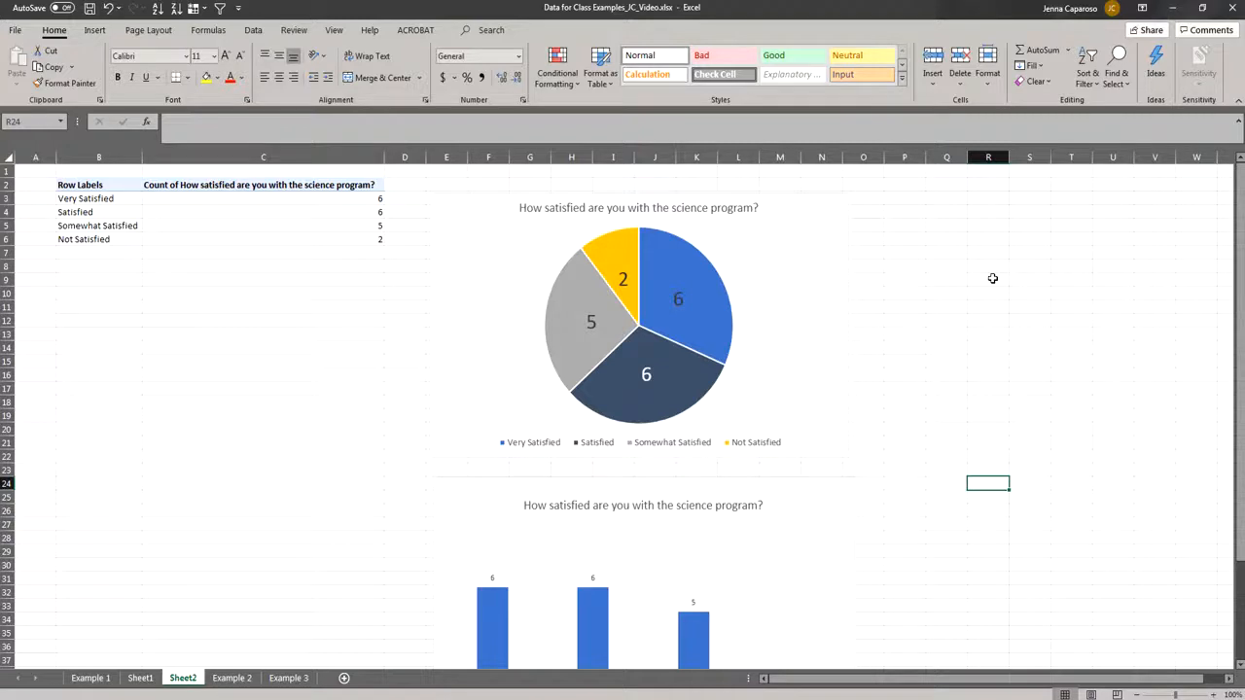
pyautogui.click(792, 289)
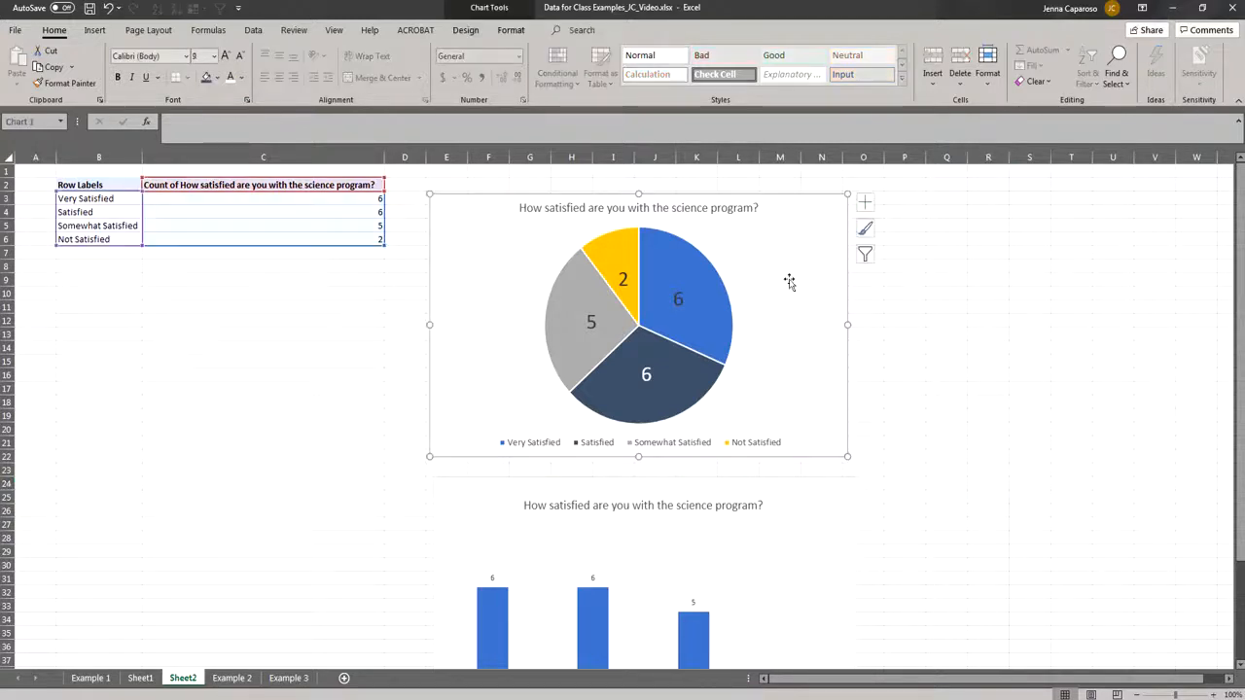
pyautogui.scroll(-2, 808, 390)
pyautogui.click(817, 422)
pyautogui.click(958, 336)
pyautogui.scroll(2, 961, 341)
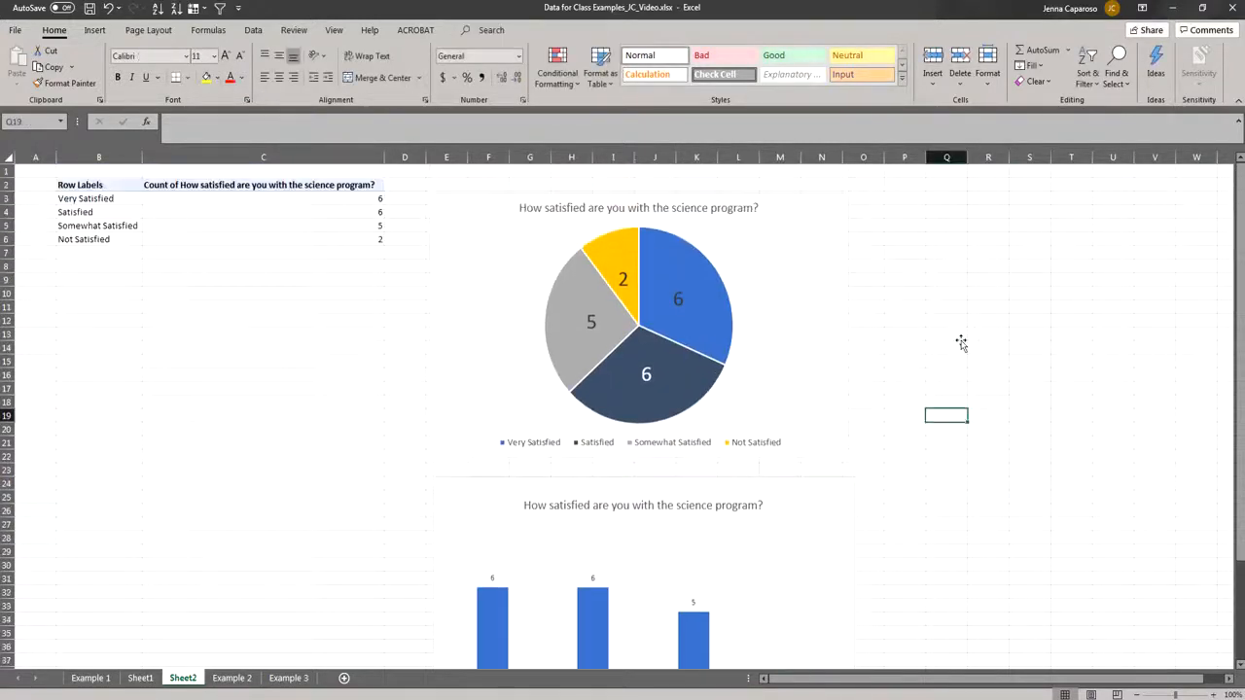